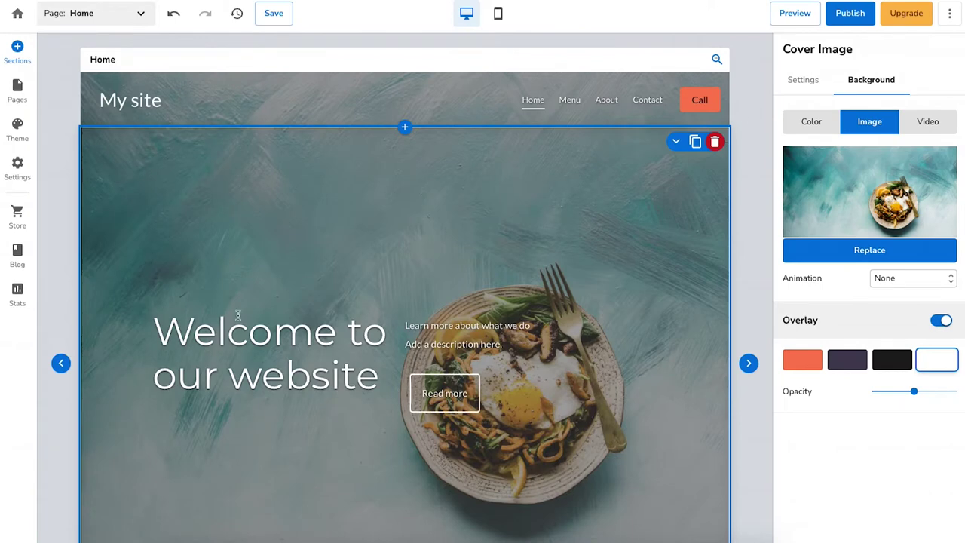
- Replace the cover section's heading with "Welcome To Our Website"
click(205, 333)
drag(153, 332, 389, 378)
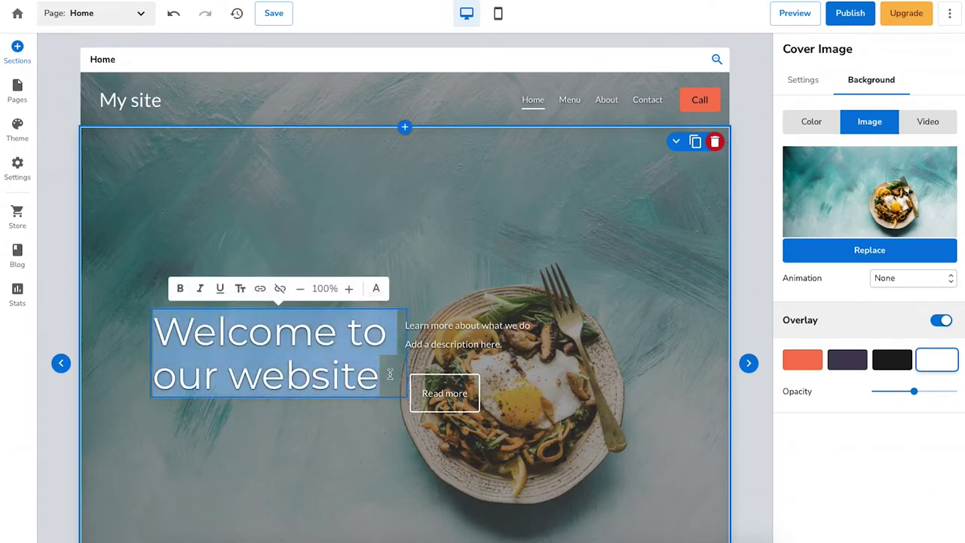
text(Welcome)
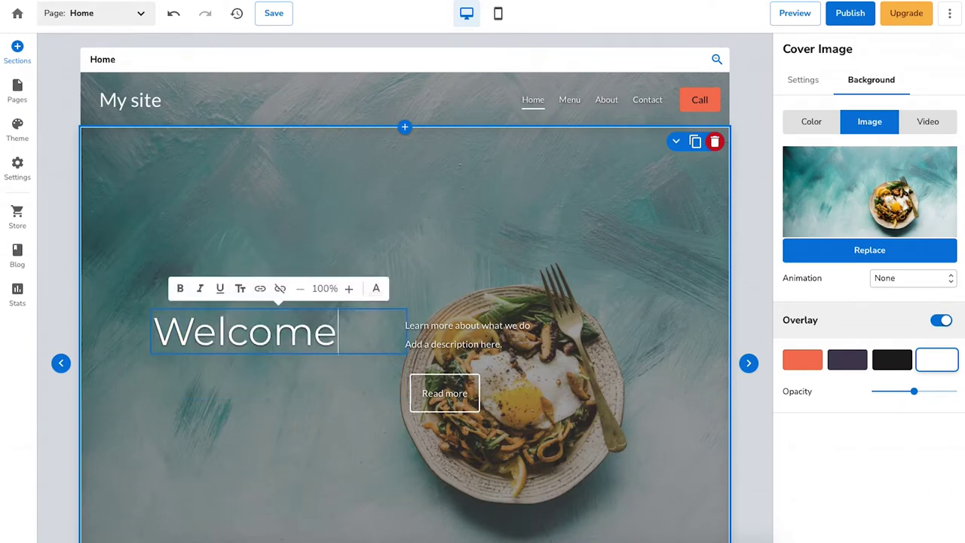
text( To Our Website)
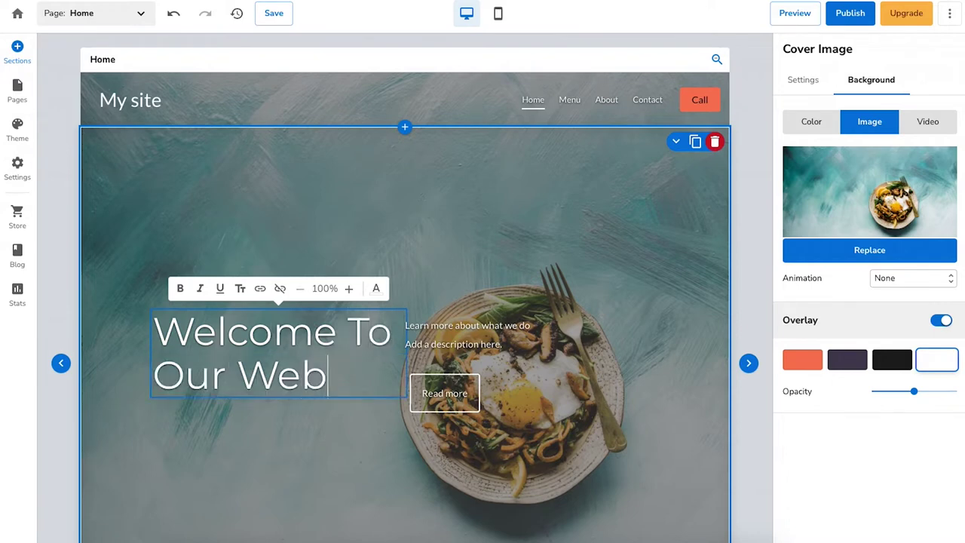
- Set the Home page's SEO title to "My Food Shop" and start editing its SEO description
click(316, 234)
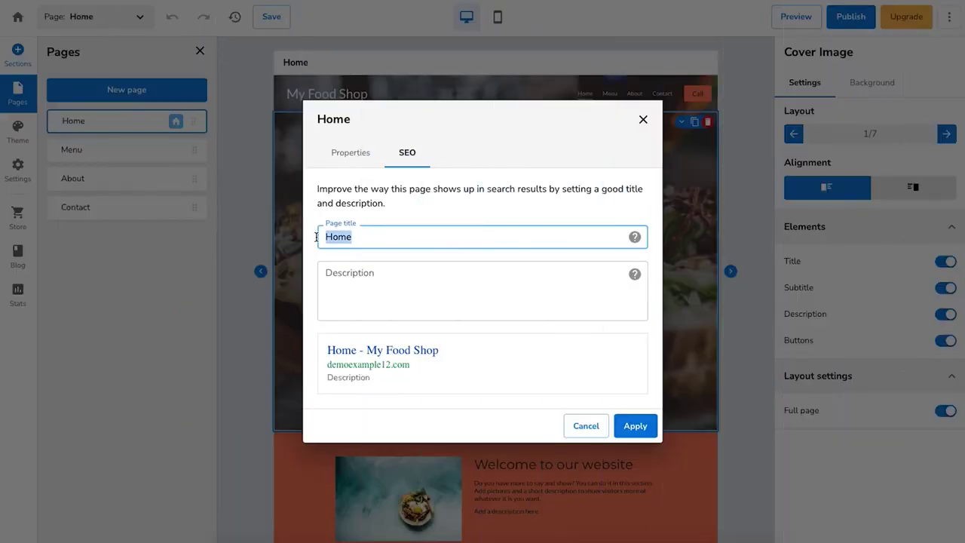
text(My Fo)
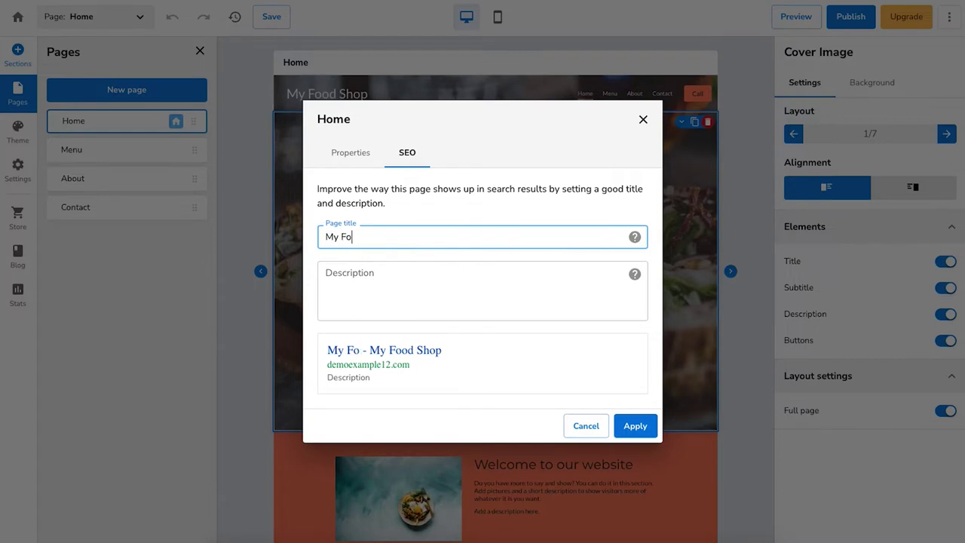
text(od Shop)
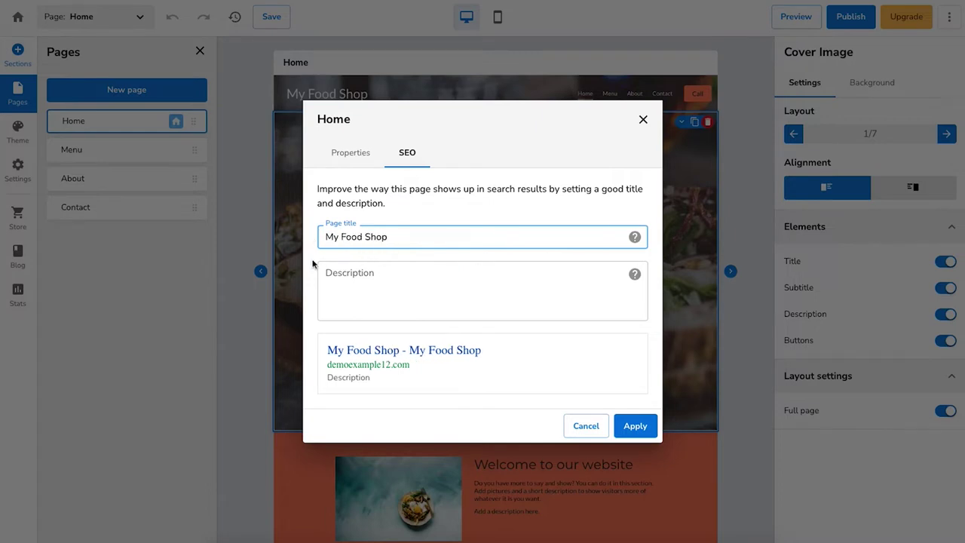
click(357, 283)
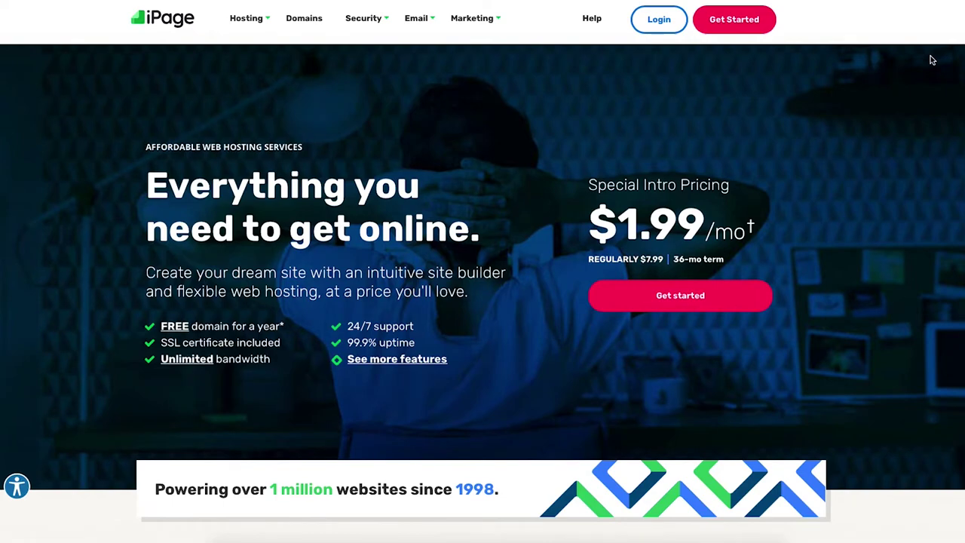
- Look over the iPage home page and search for the domain name testsiteexample1234.com in the hosting sign-up
scroll(932, 61, down, 3)
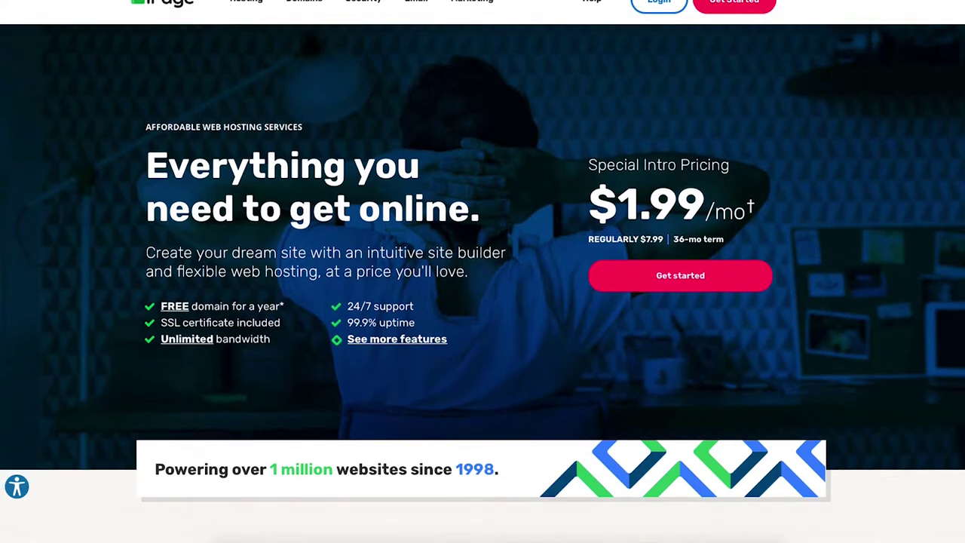
scroll(482, 271, down, 3)
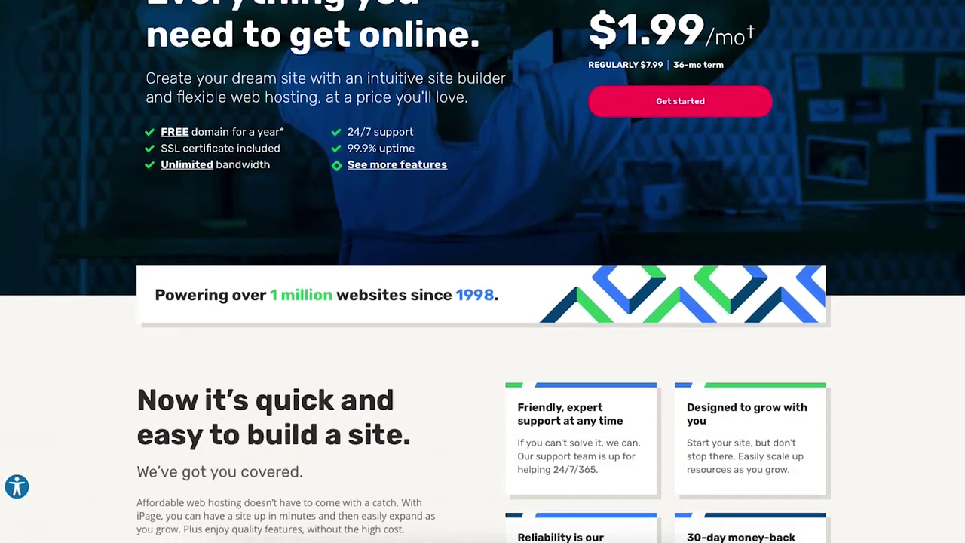
scroll(483, 272, down, 1)
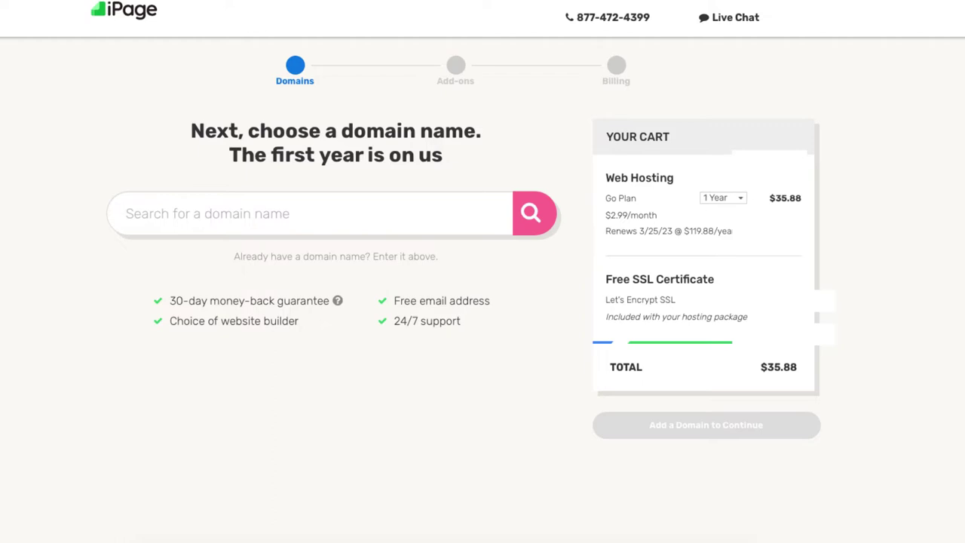
text(testsiteexample1234.com)
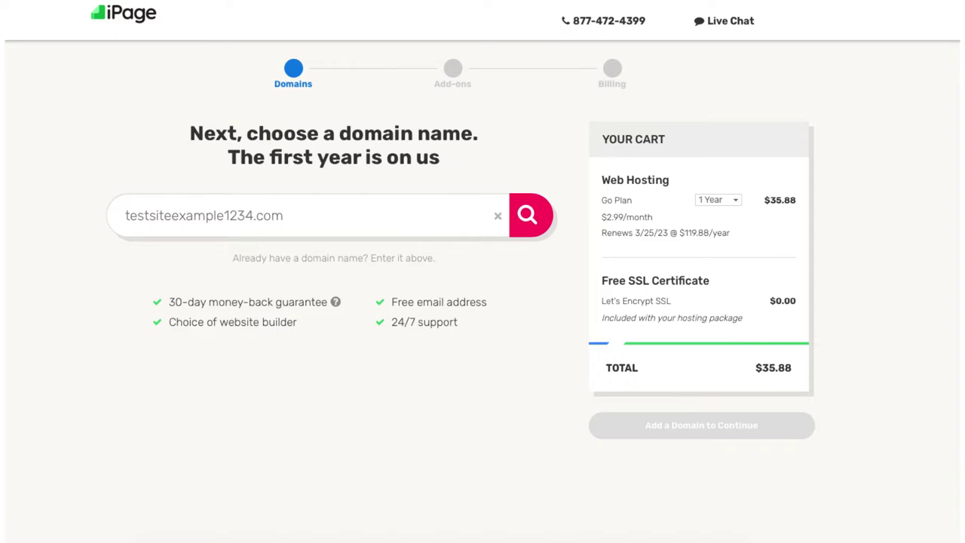
key(Return)
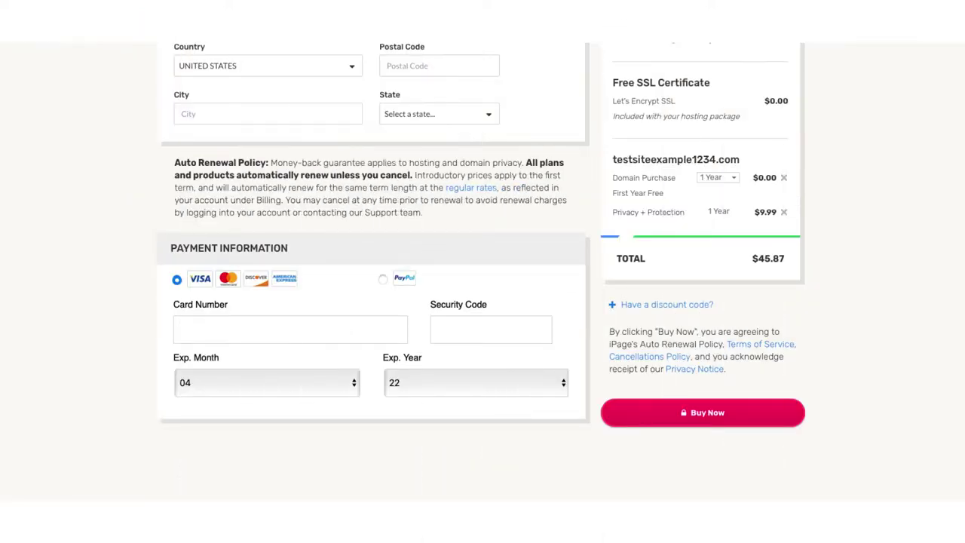
- Choose PayPal as the payment method for the hosting order
click(383, 279)
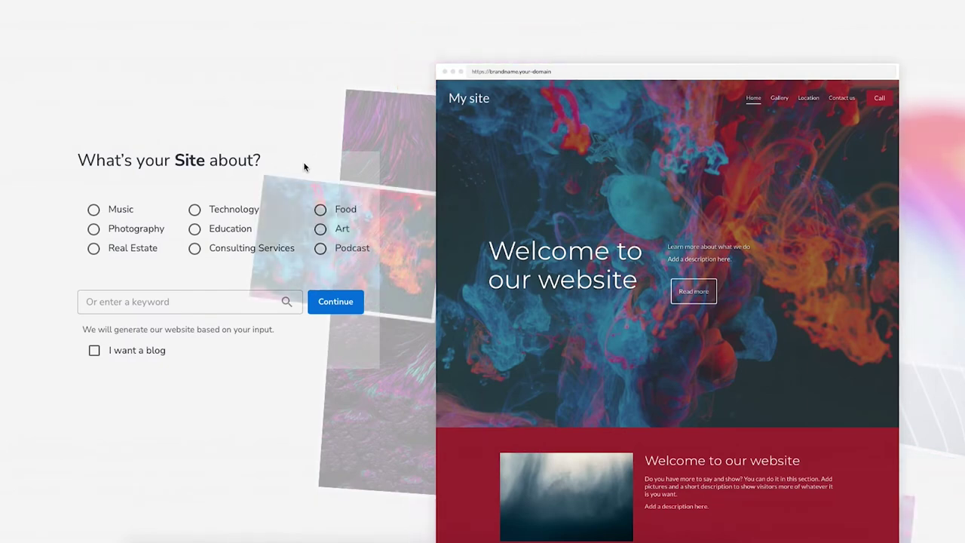
- Search the site topic keywords for "food" and choose the Food topic
click(161, 301)
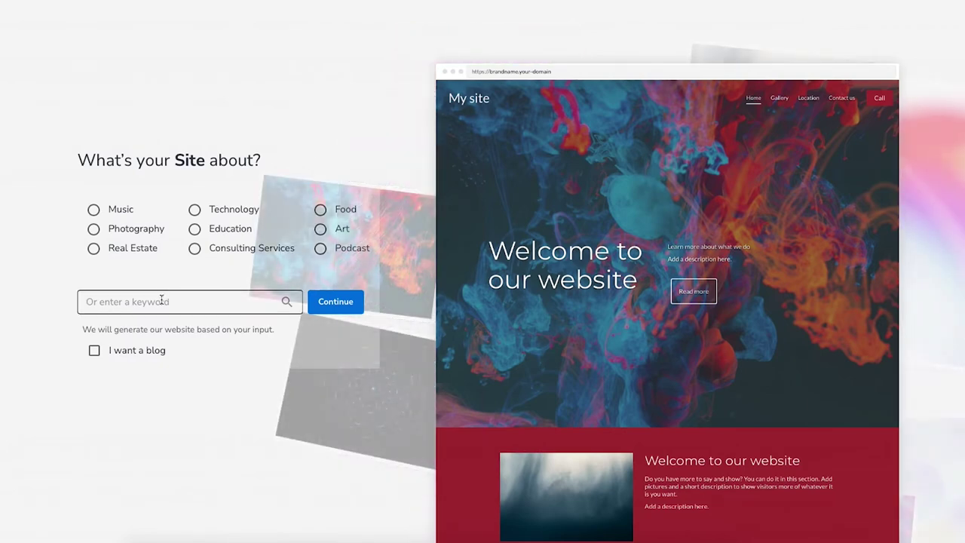
text(f)
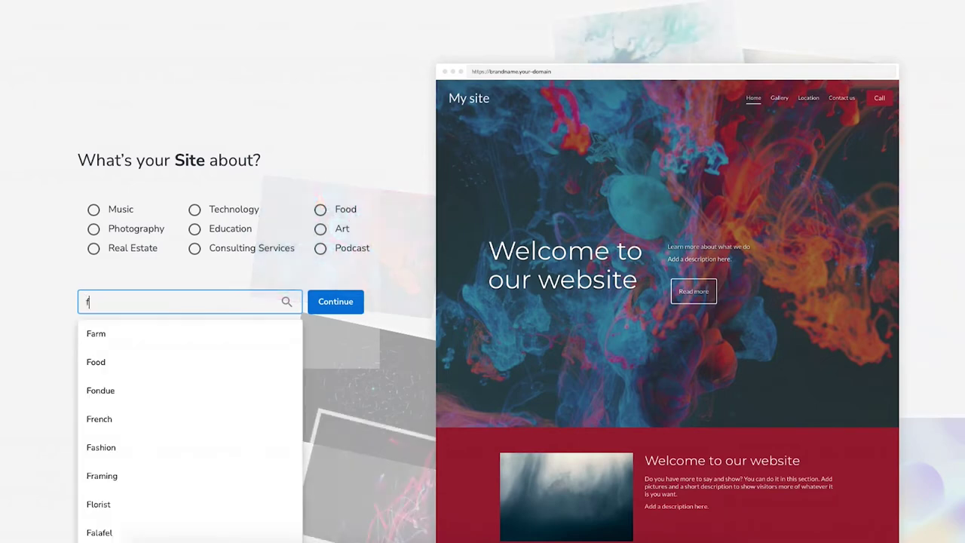
text(ood)
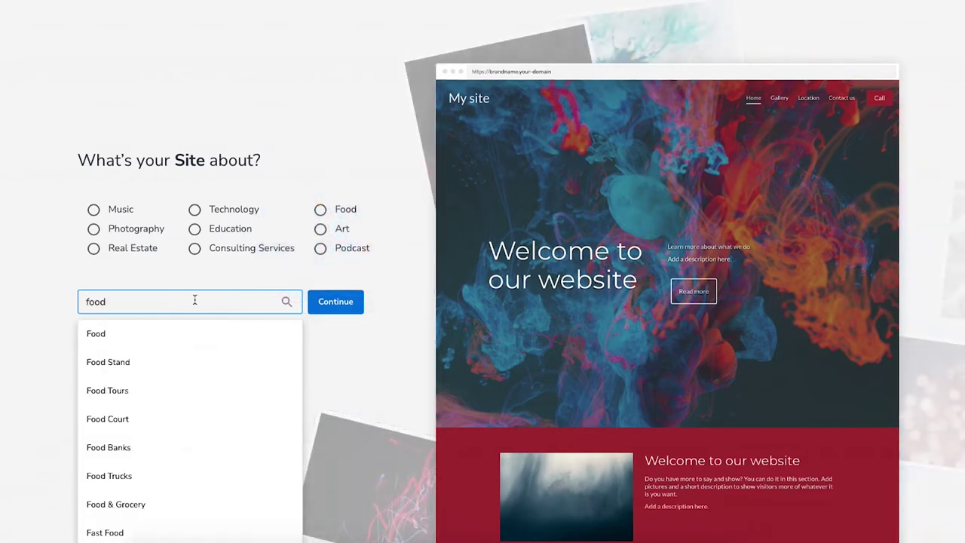
click(39, 342)
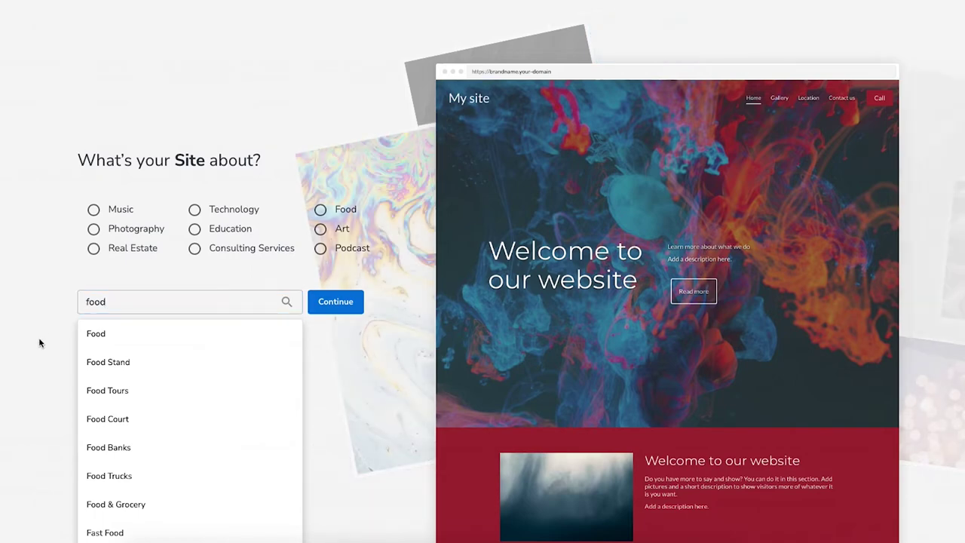
click(83, 340)
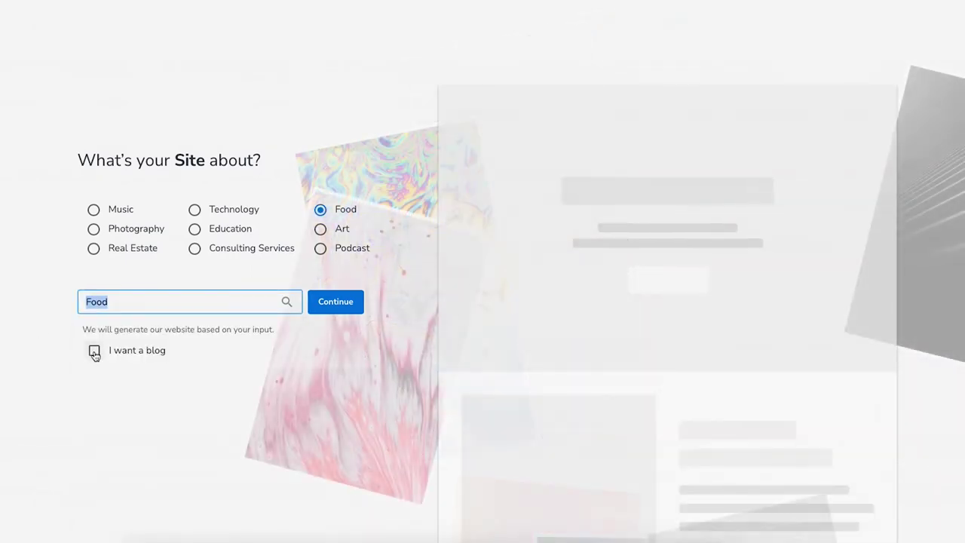
- Turn the blog option on and back off, and continue to the site setup
click(94, 352)
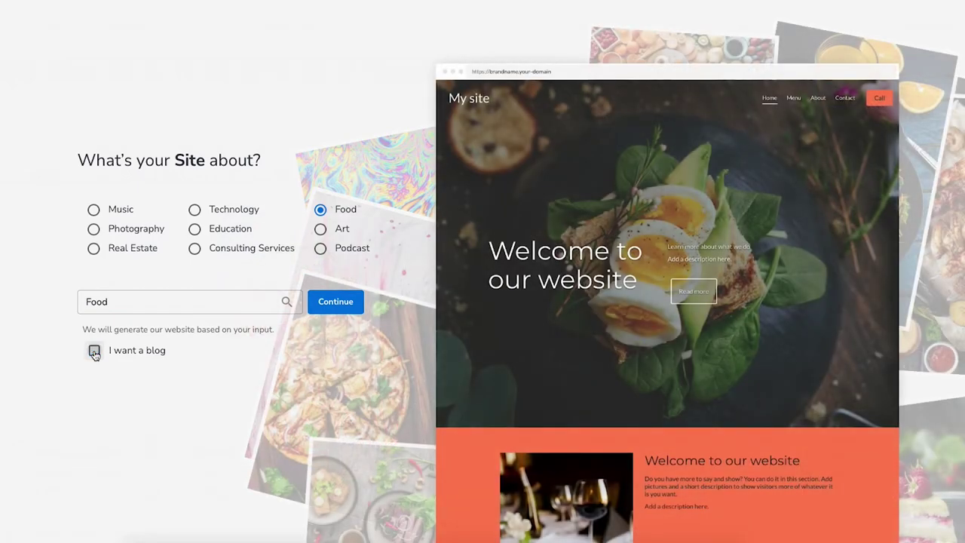
click(94, 353)
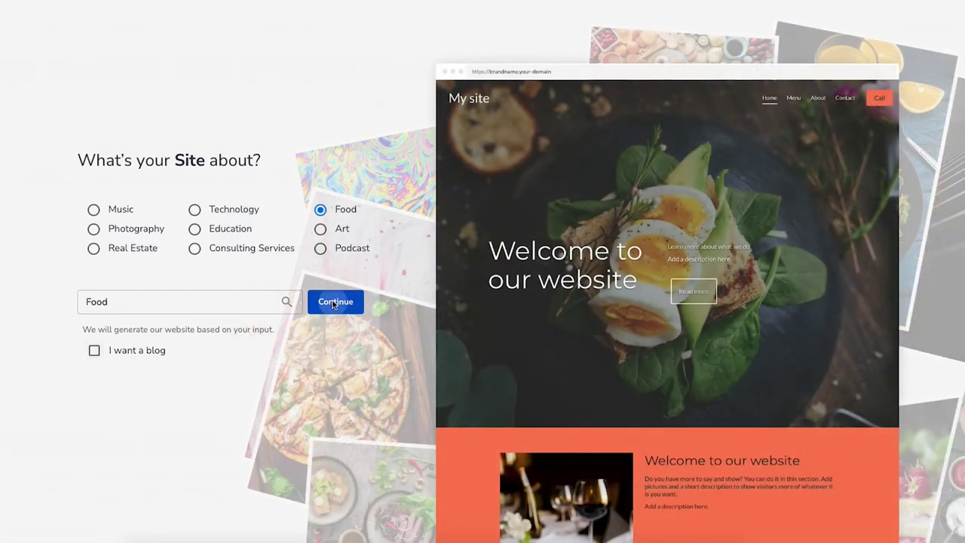
click(334, 302)
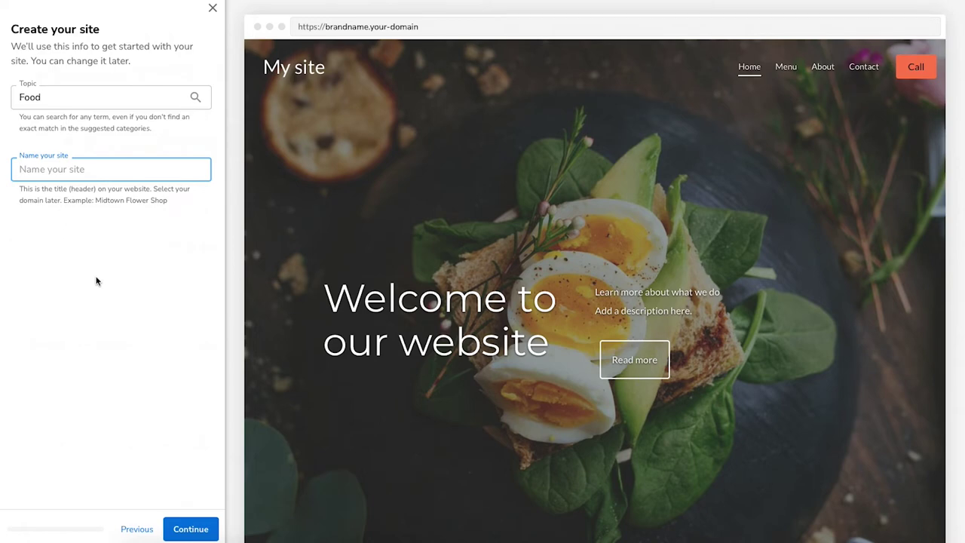
- Clear the site topic, search for "food" and choose Food from the suggestions
click(52, 95)
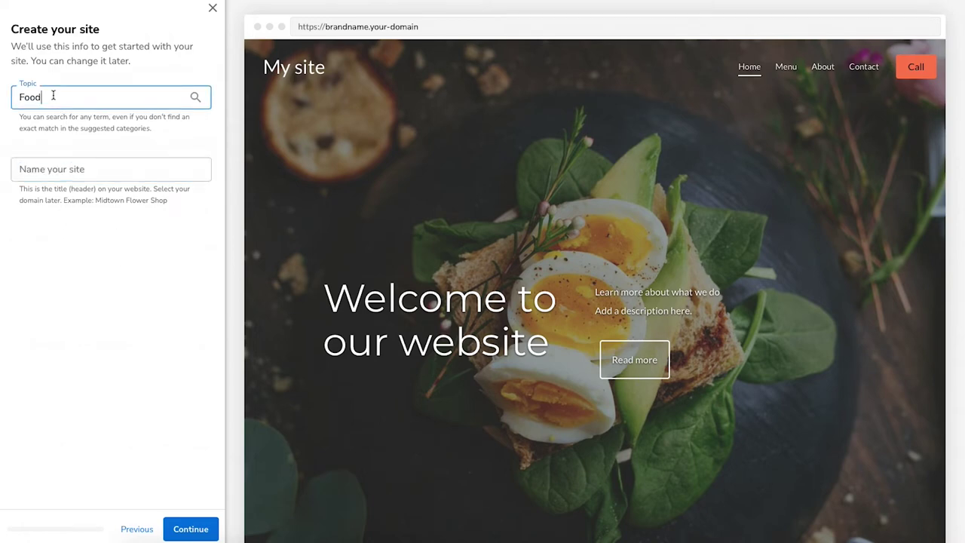
key(BackSpace)
key(BackSpace)
key(BackSpace)
key(BackSpace)
text(food)
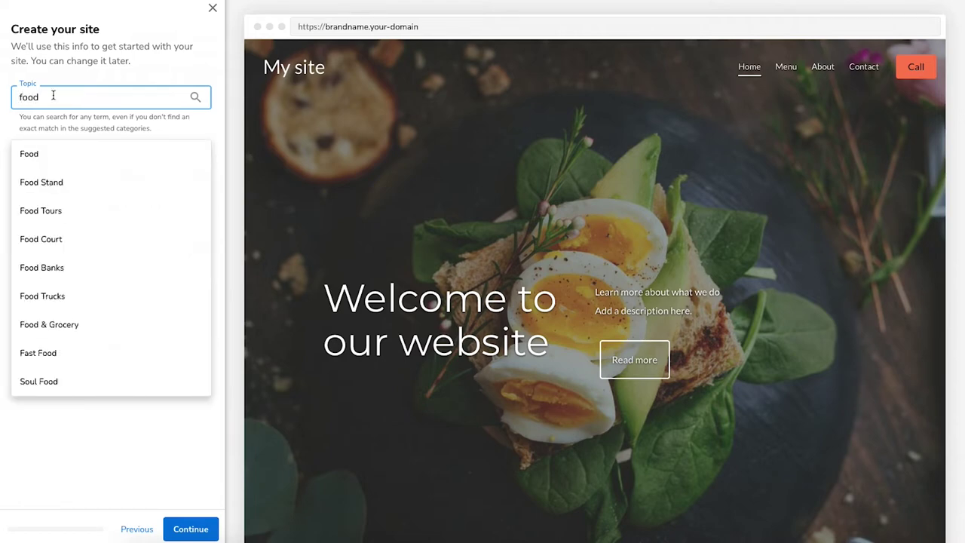
click(66, 160)
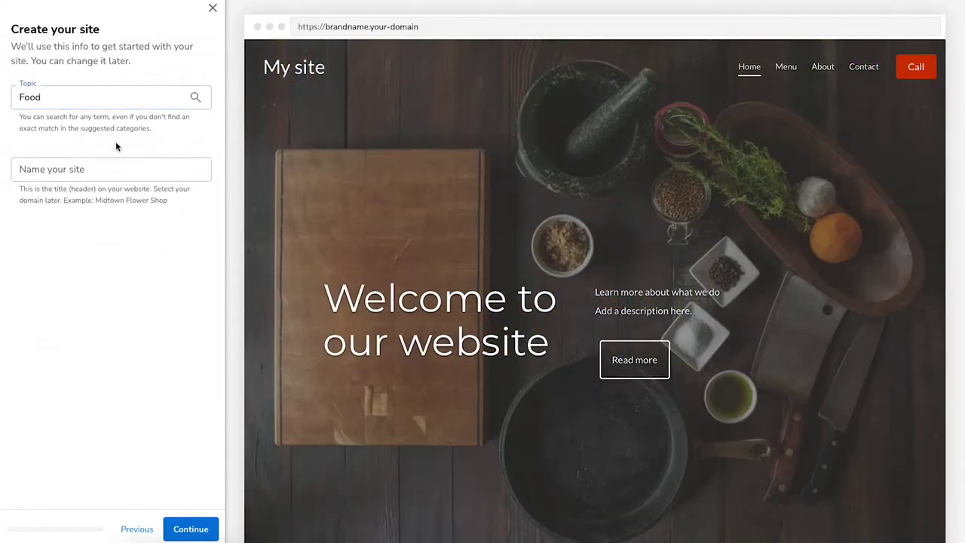
click(106, 169)
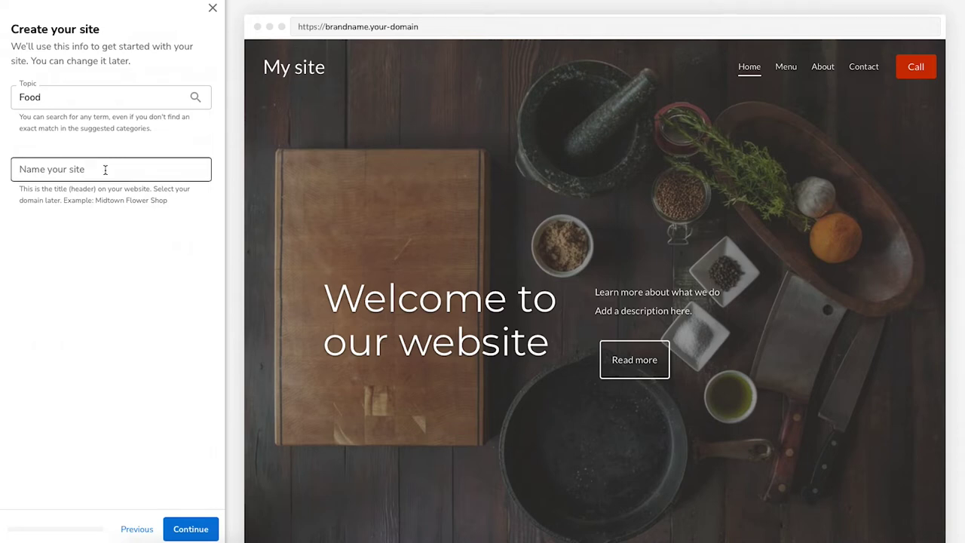
- Change the site topic to Real Estate to preview a different website design
click(106, 96)
text(real estate)
click(35, 153)
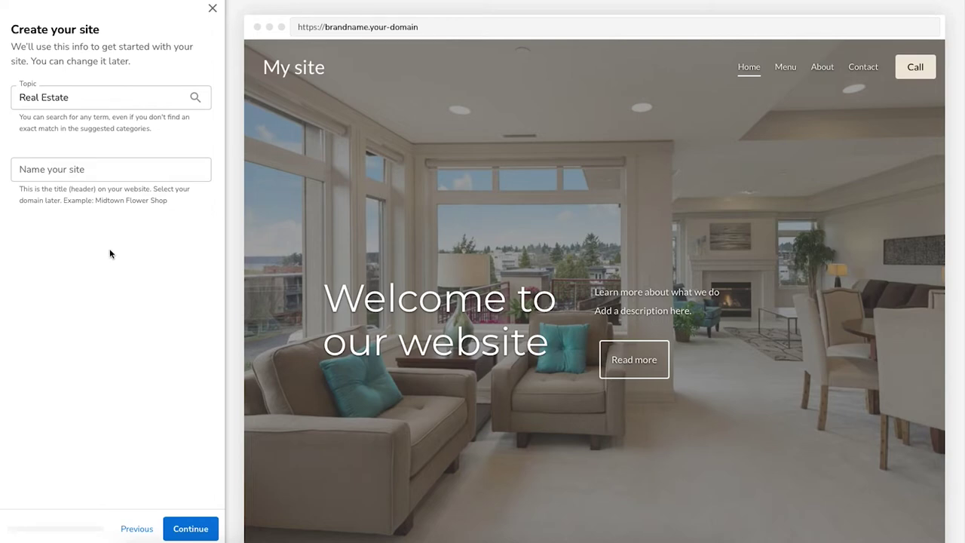
click(98, 171)
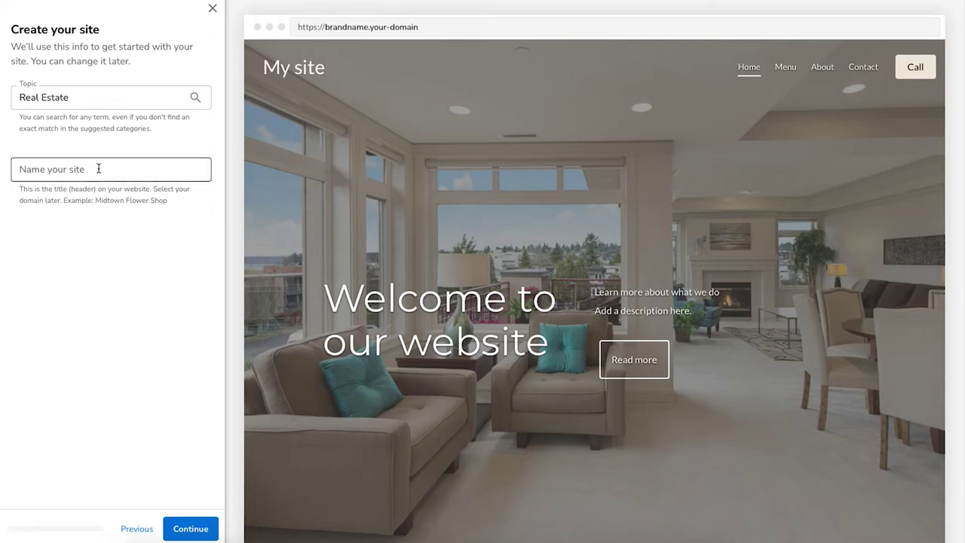
- Change the site topic back from Real Estate to food
drag(98, 98, 9, 85)
text(food)
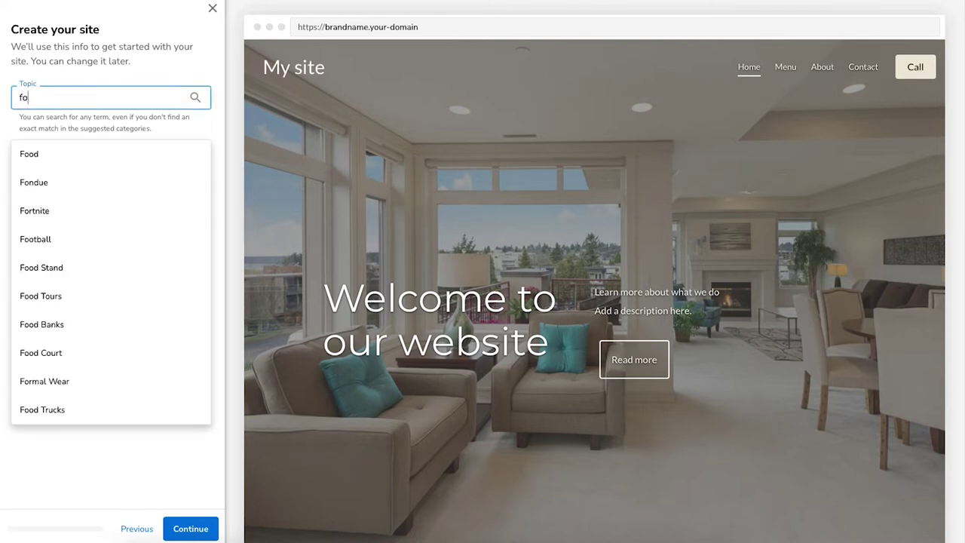
key(Return)
- Name the site "My Food Shop" and continue to the cover image choice
click(72, 172)
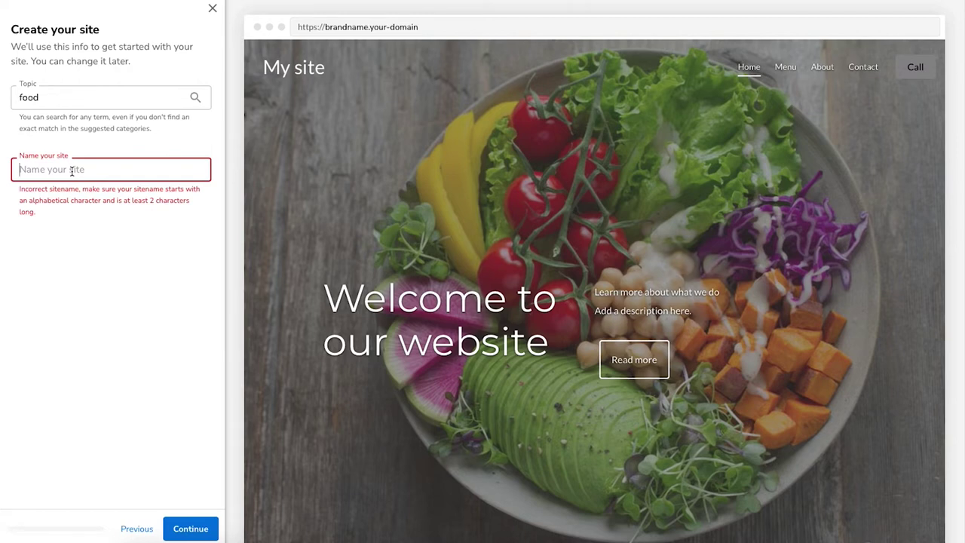
text(My Food Shop)
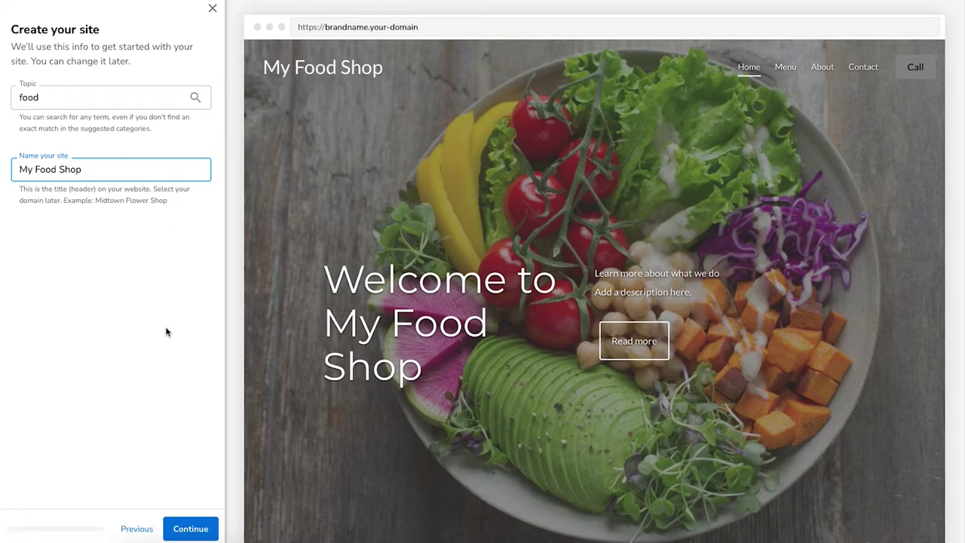
click(190, 529)
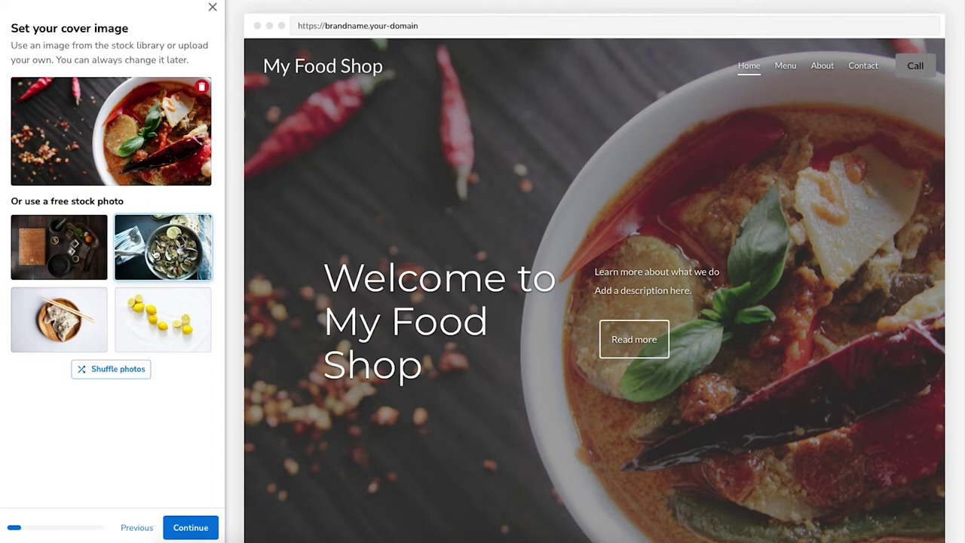
- Set the stock photo of clams in a pan as the cover image, shuffling the other photo suggestions before continuing
click(155, 255)
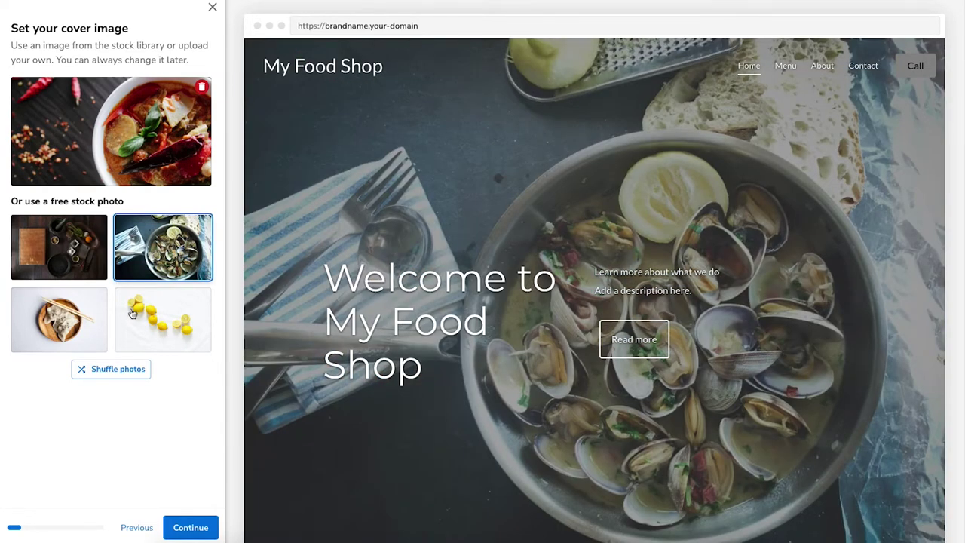
click(105, 369)
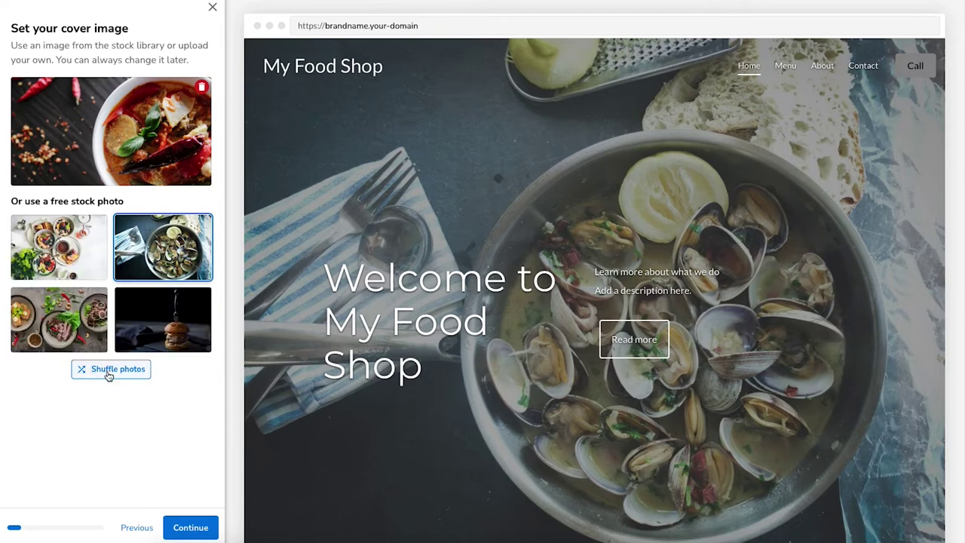
click(109, 373)
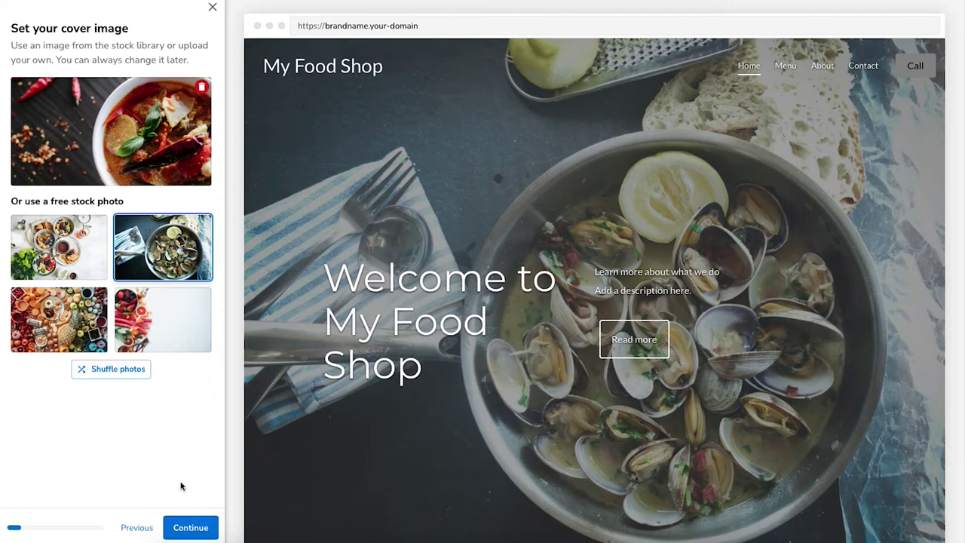
click(190, 528)
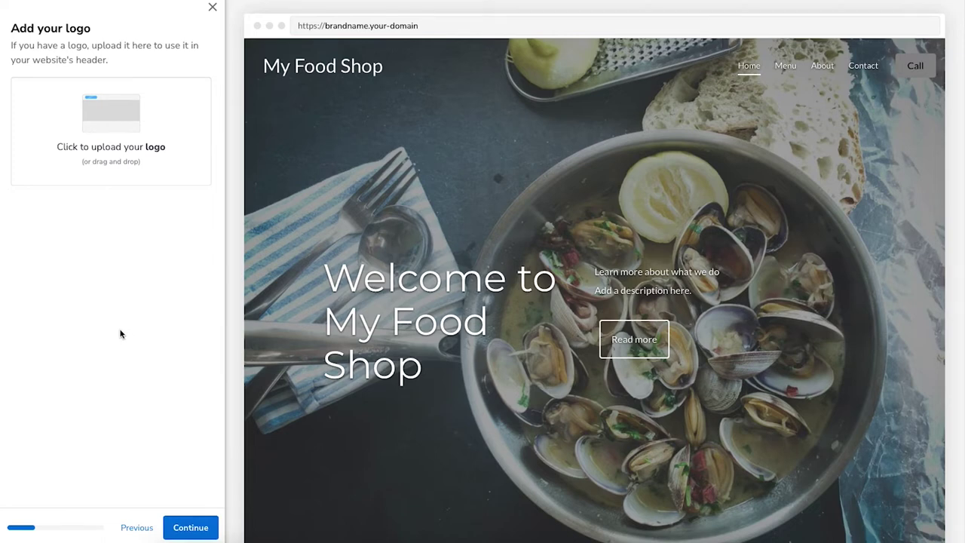
- Upload the Metro Catering logo, remove it again and continue to the font choice without a logo
click(109, 146)
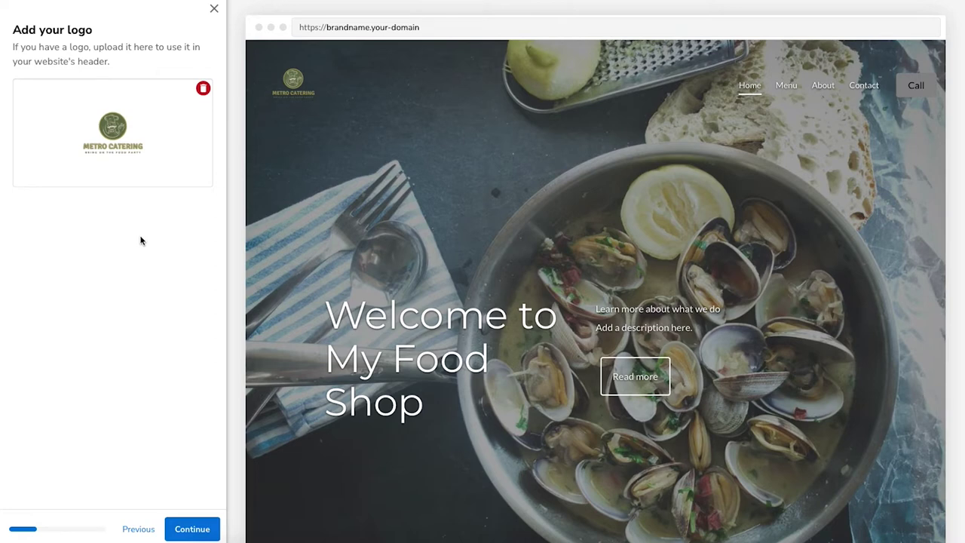
click(204, 89)
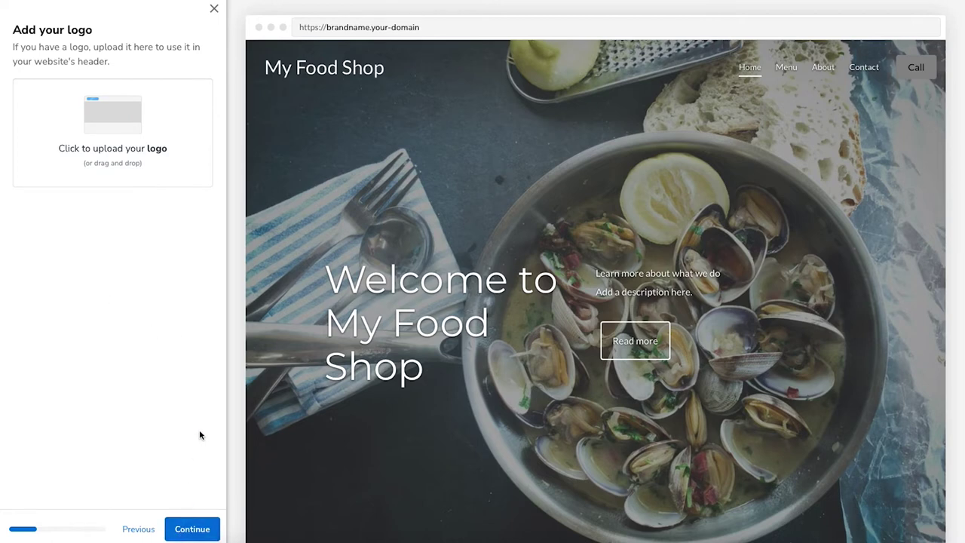
click(194, 529)
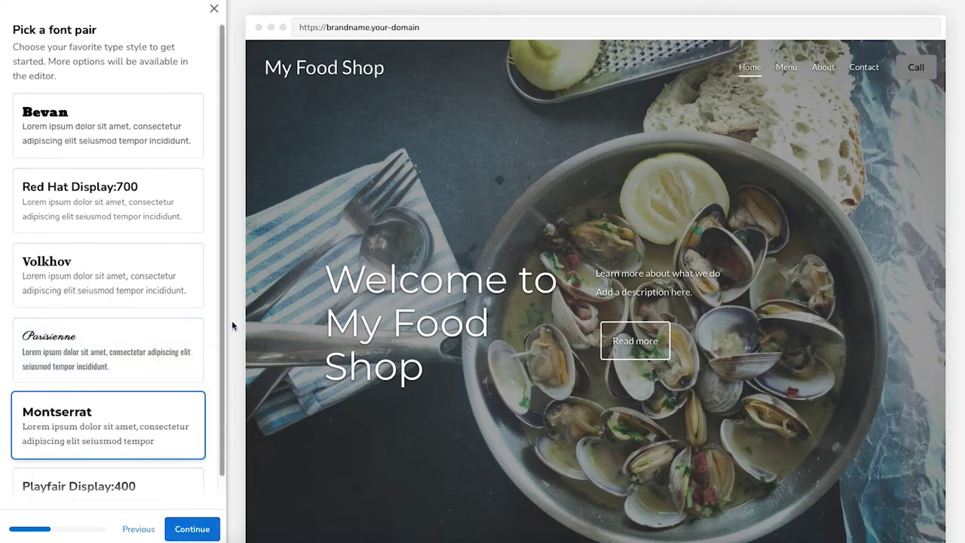
- Keep the Montserrat font pair and set the brand colors to the vibrant blue and navy combination after trying the green one
click(192, 529)
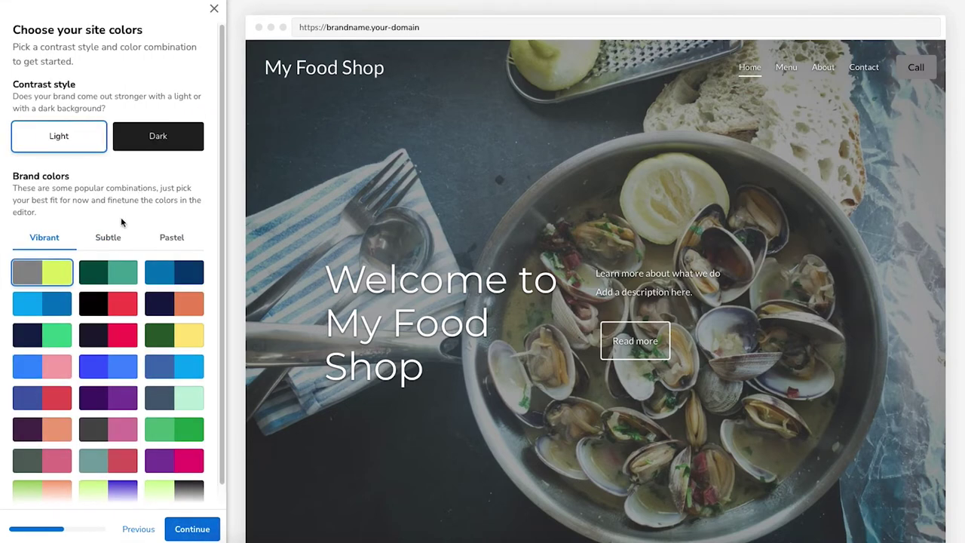
click(117, 273)
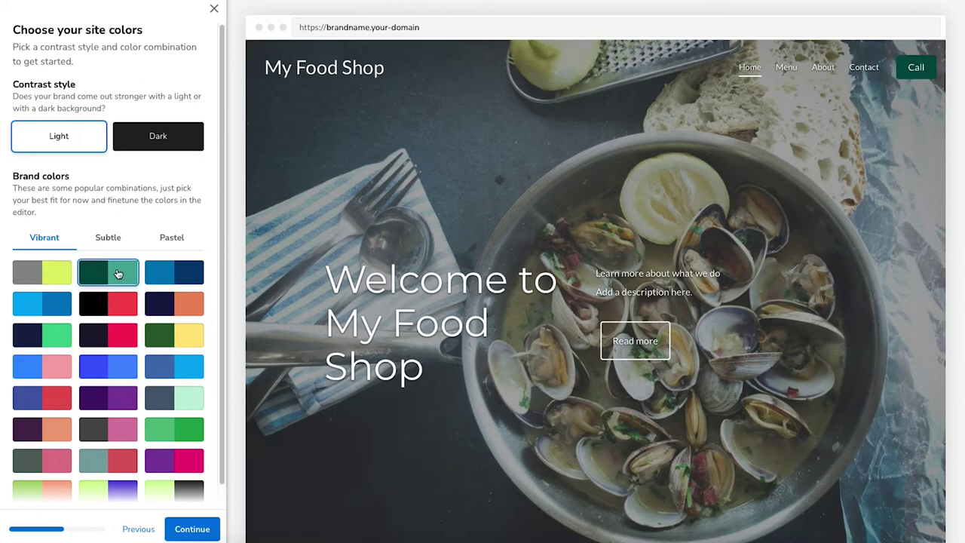
click(172, 273)
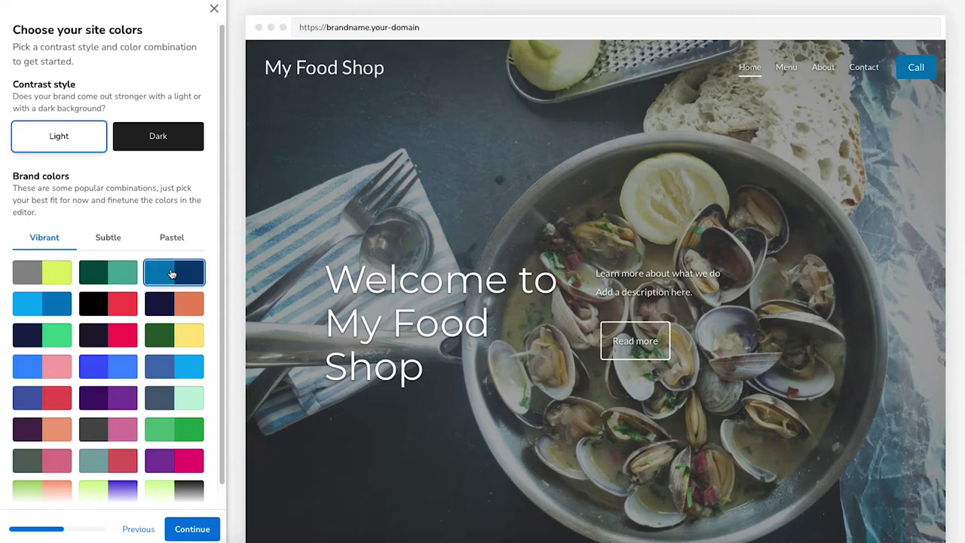
click(191, 530)
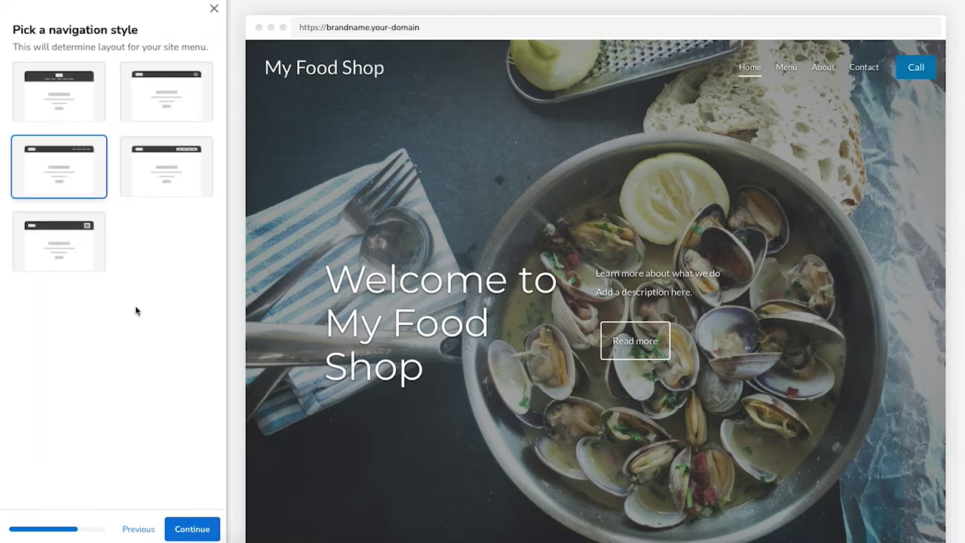
- Try other navigation styles, return to the original style with the menu beside the site name, and finish the setup without adding contact details
click(66, 104)
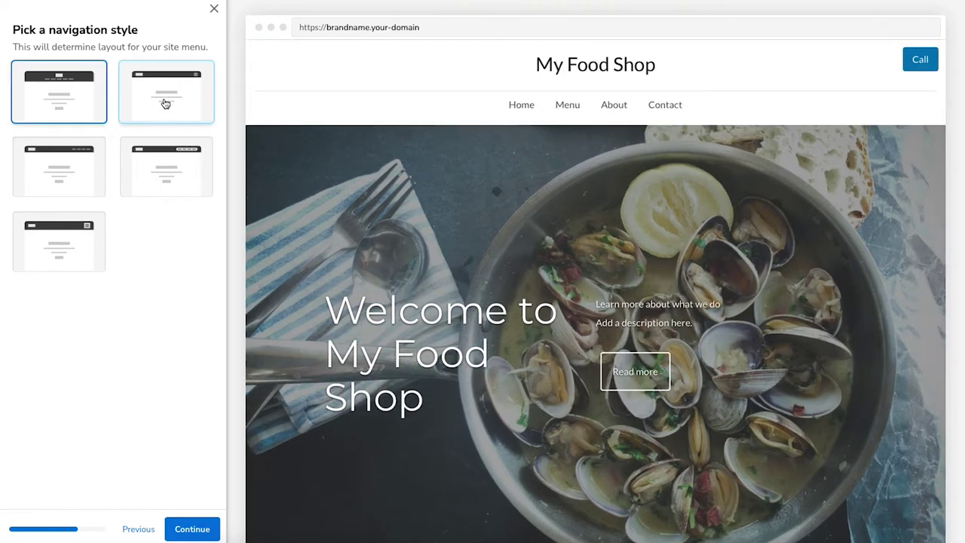
click(165, 103)
click(163, 180)
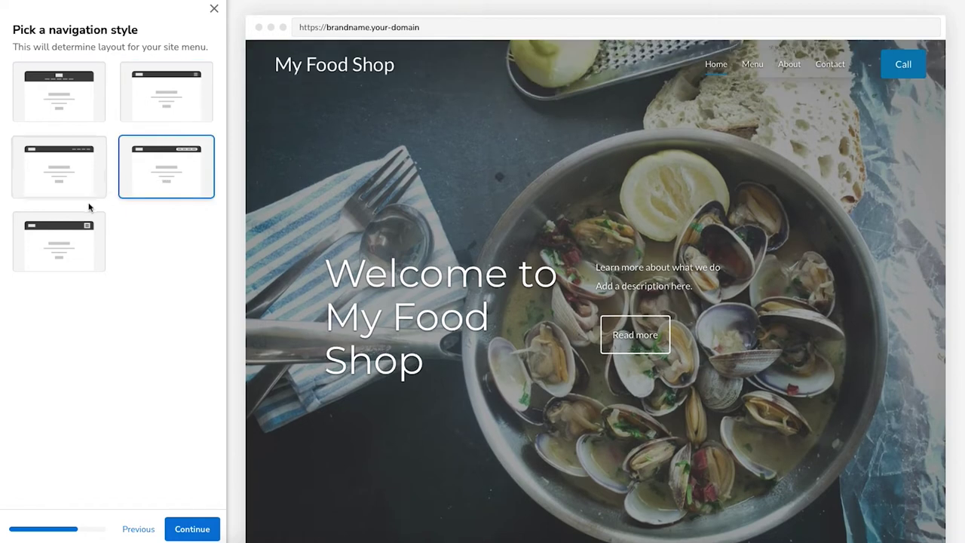
click(66, 186)
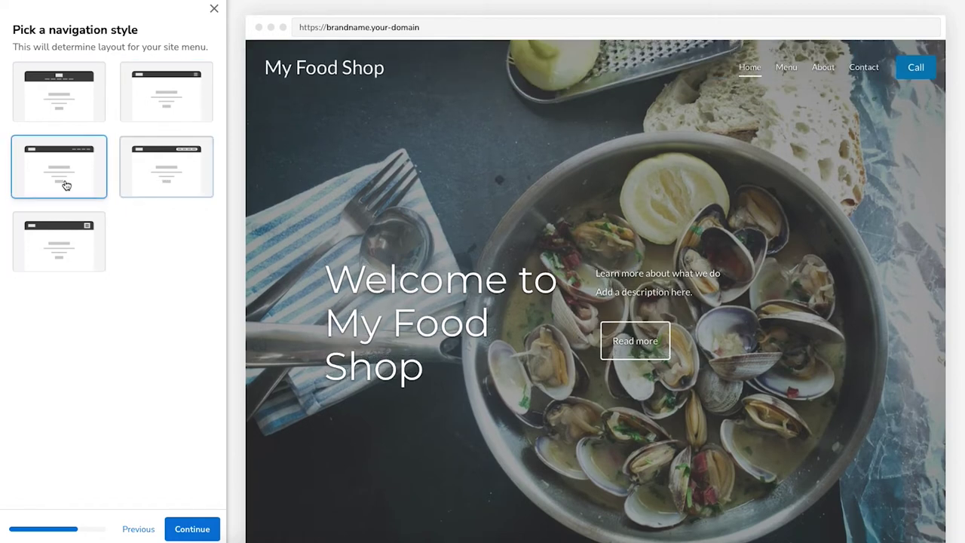
click(193, 529)
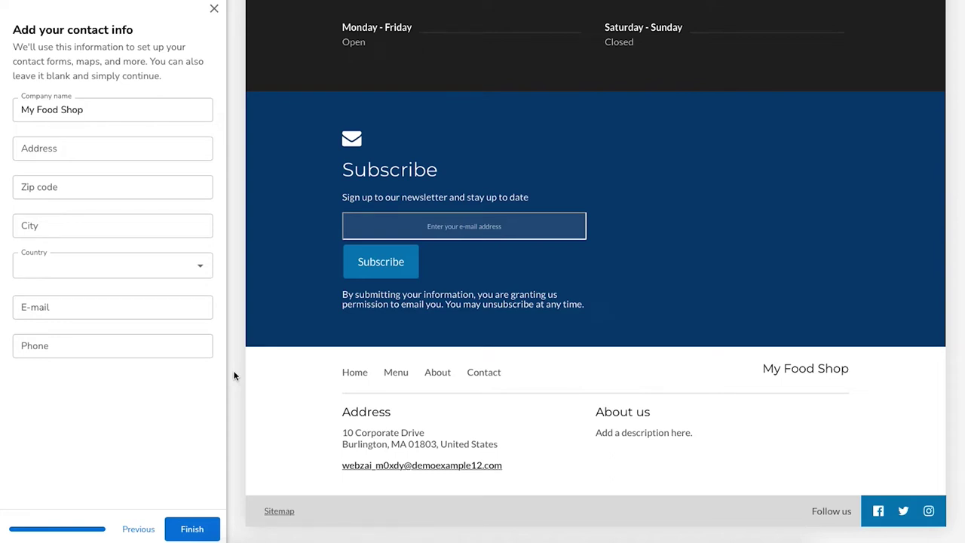
click(190, 530)
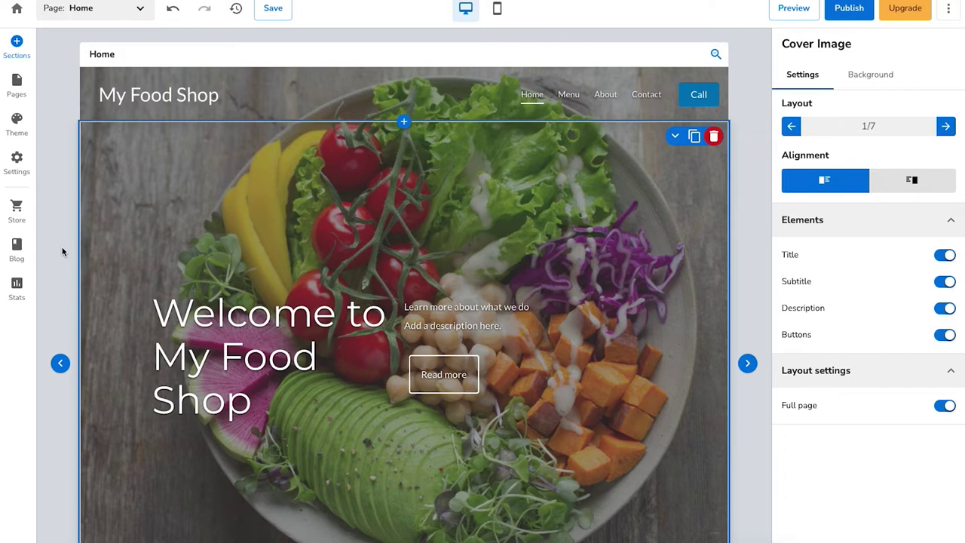
- Replace the cover section's title with "My Food Shop Website"
click(208, 332)
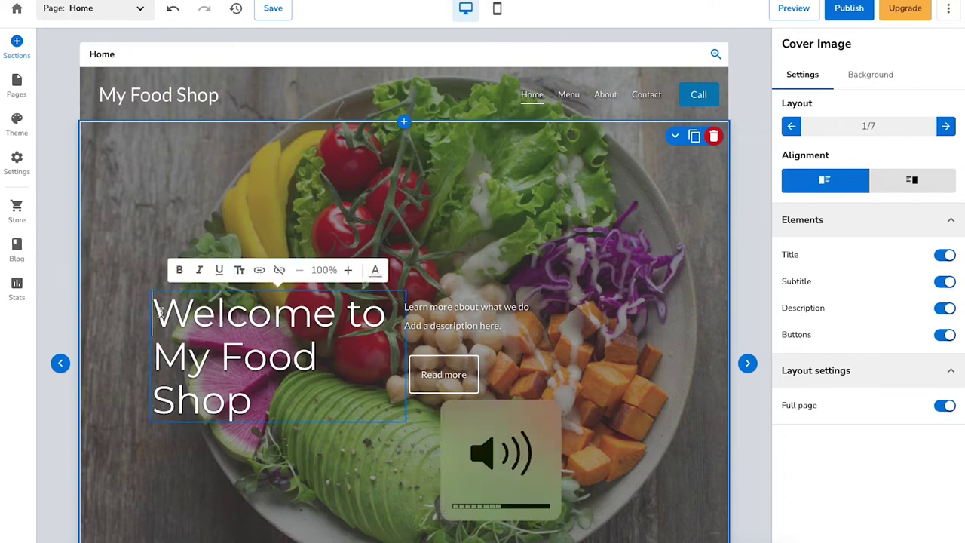
drag(159, 311, 260, 375)
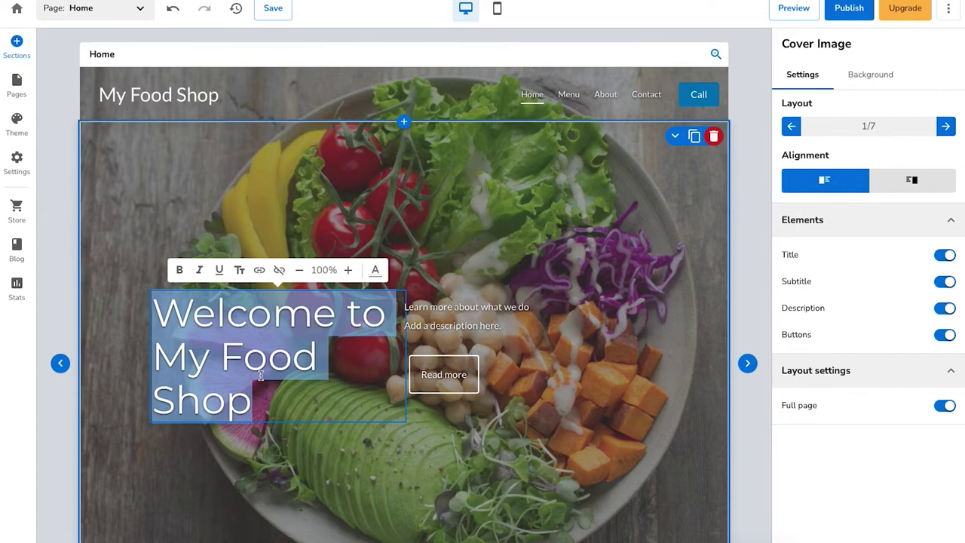
text(My )
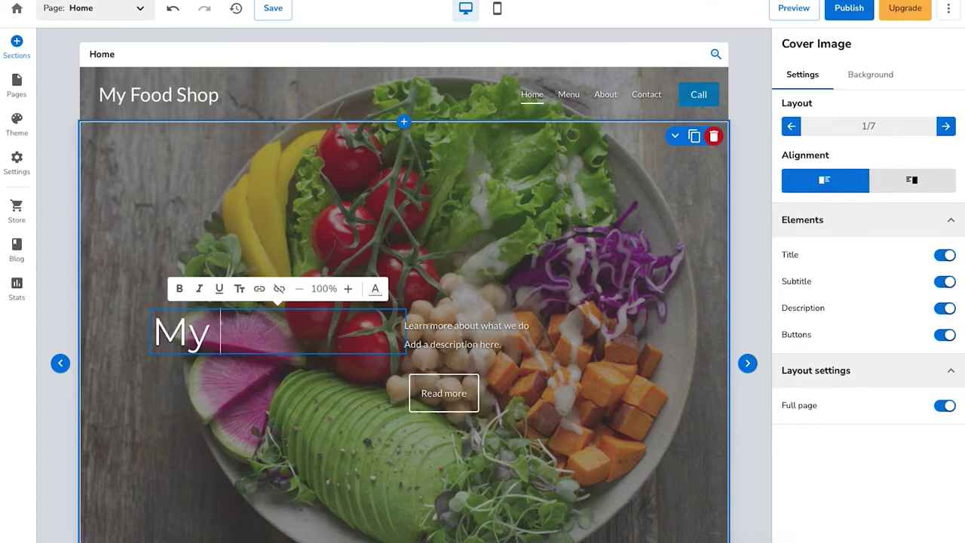
text(Food Shop Website)
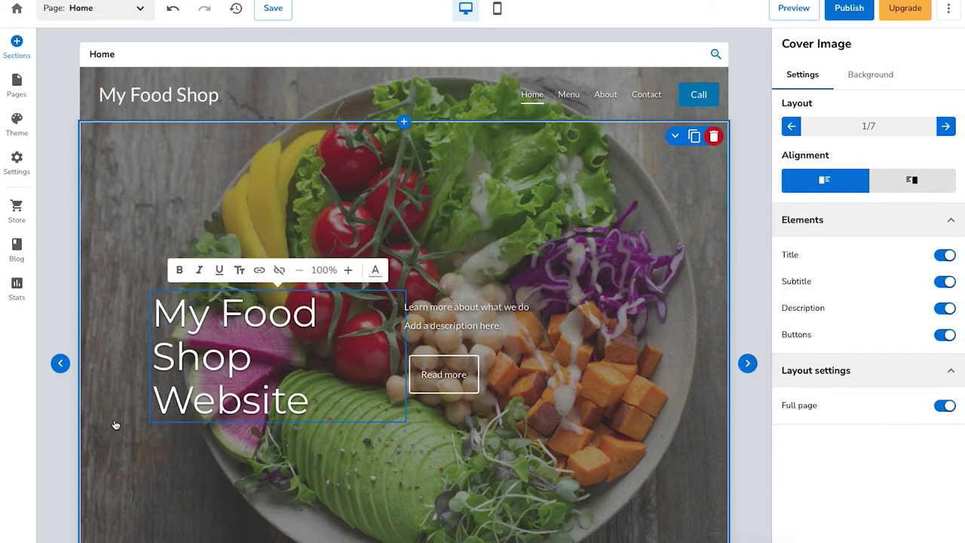
click(147, 256)
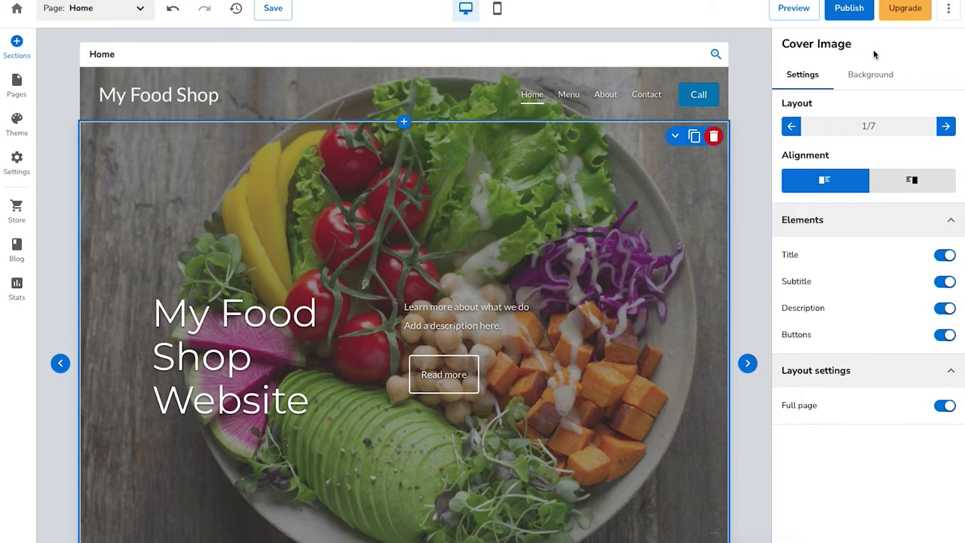
- Open the image library for replacing the cover section's background image
click(859, 76)
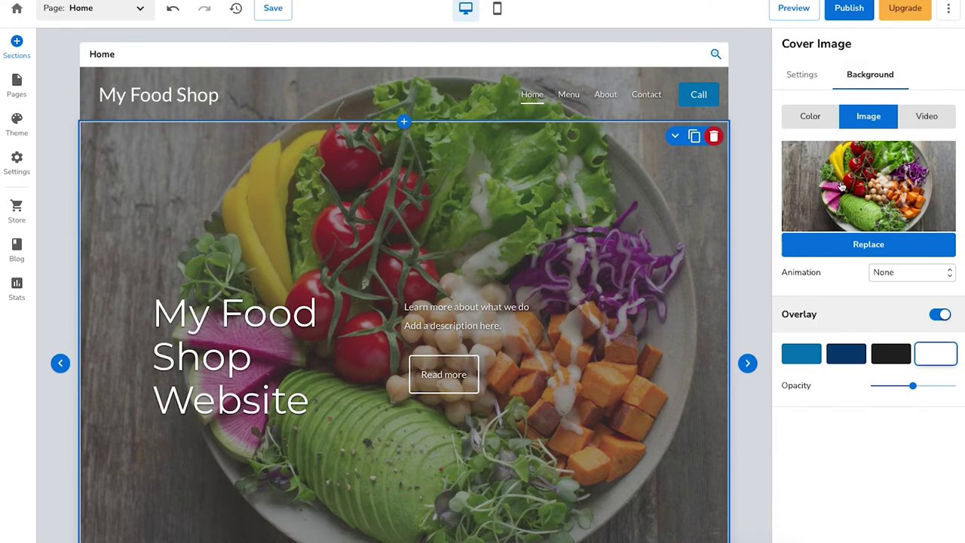
click(858, 249)
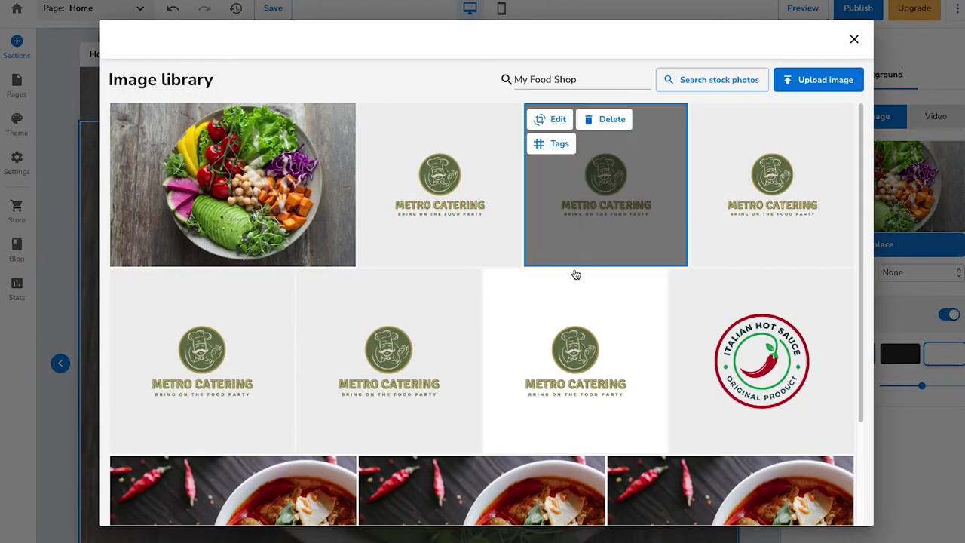
mouse_move(394, 289)
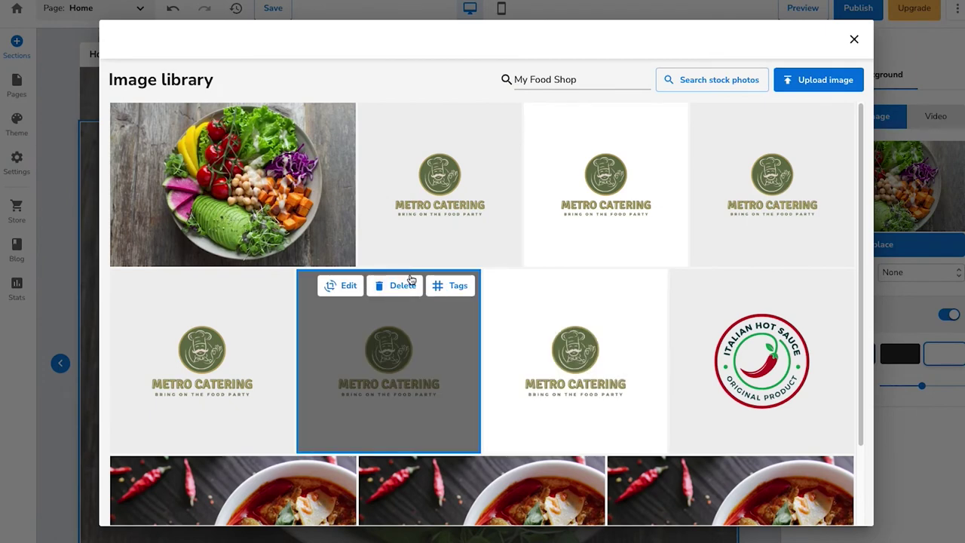
mouse_move(348, 132)
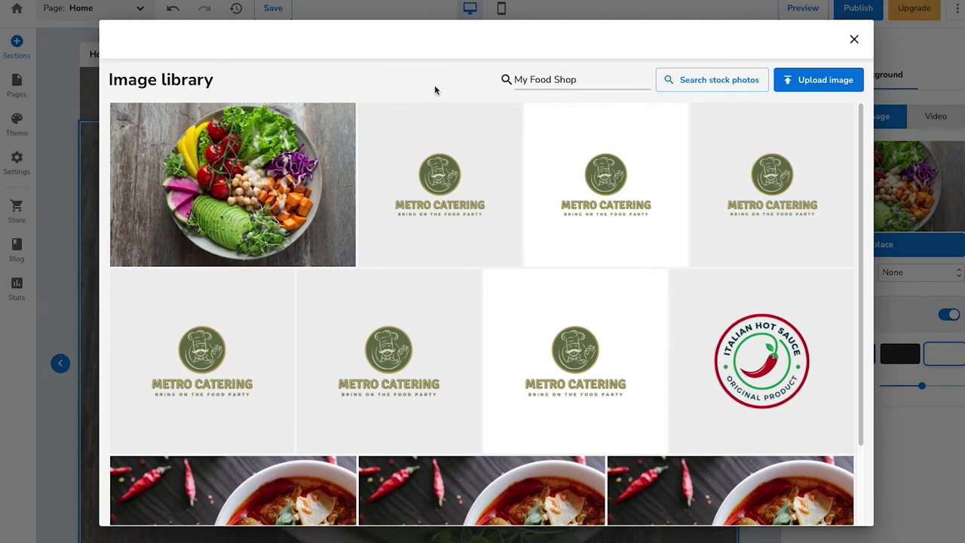
click(804, 80)
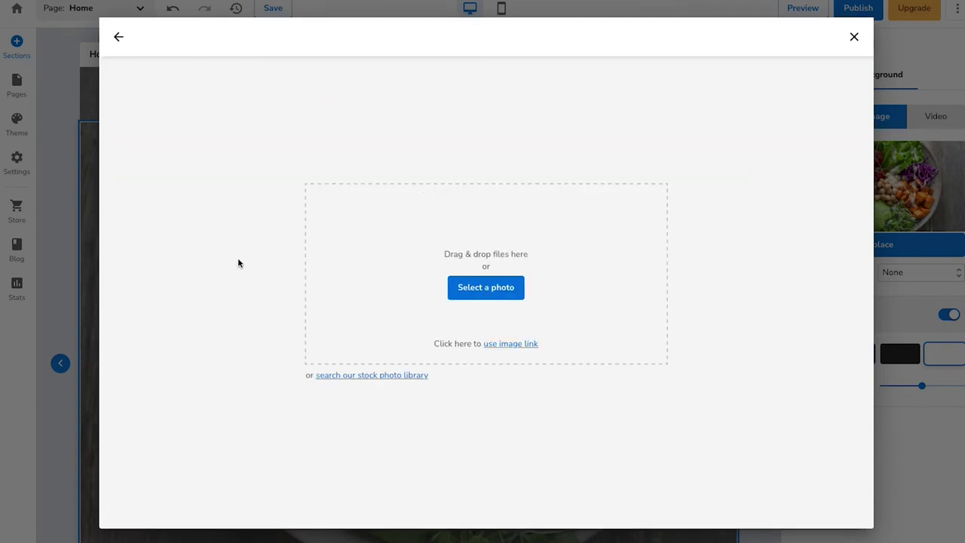
click(478, 291)
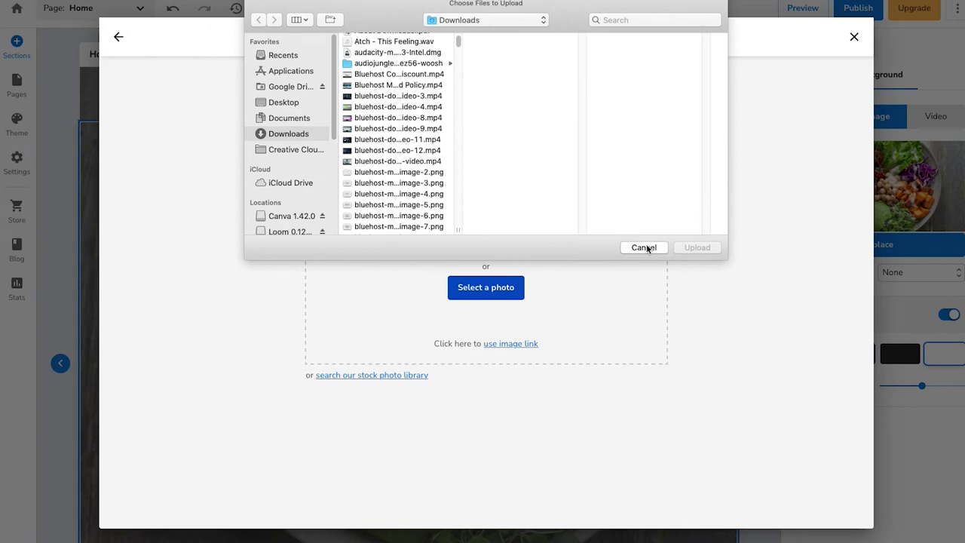
click(645, 247)
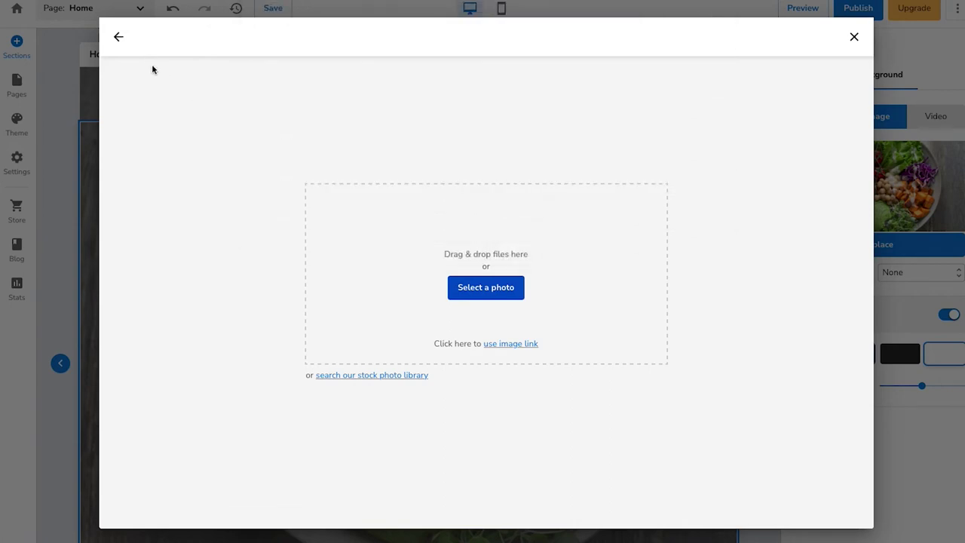
click(119, 37)
- Set the cover background to the stock photo of a pear-topped cake on a dark table
click(702, 84)
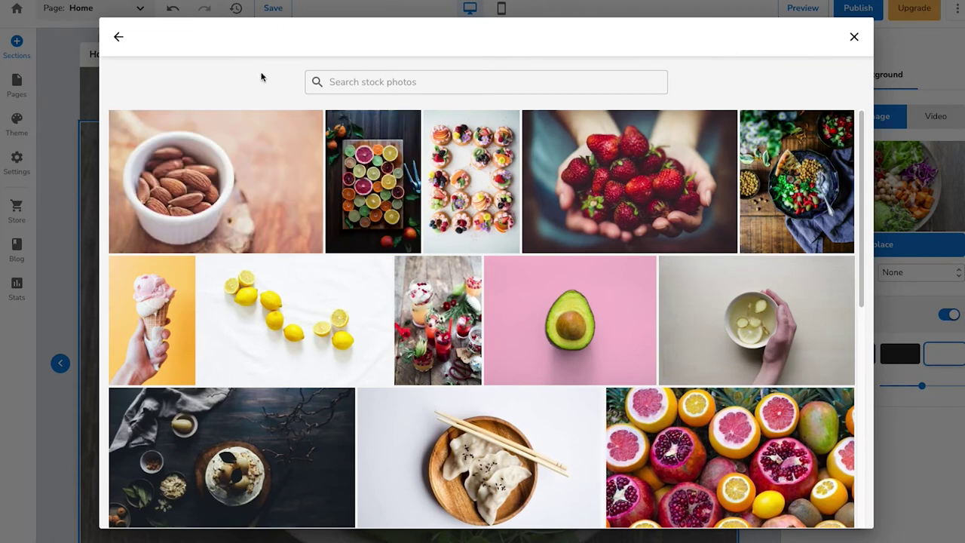
click(385, 76)
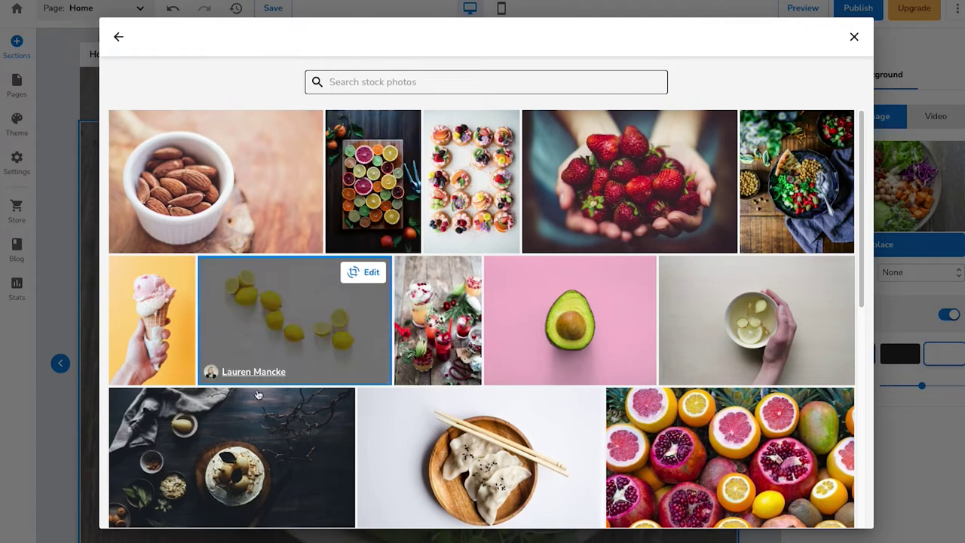
mouse_move(241, 445)
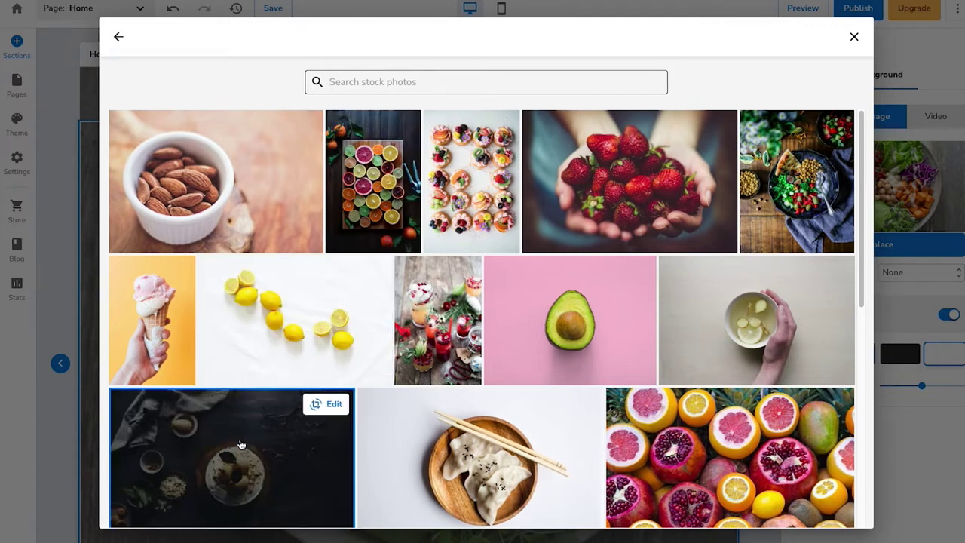
click(241, 445)
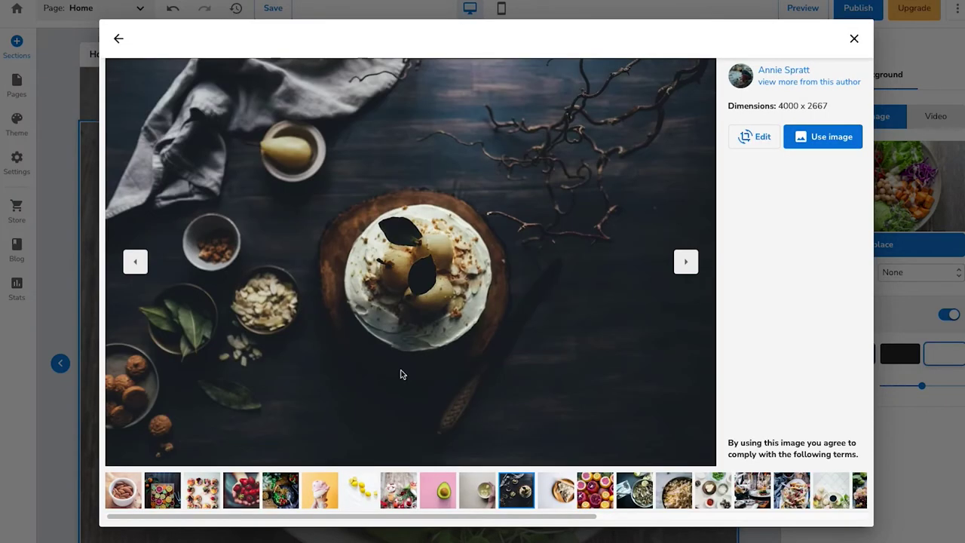
click(818, 139)
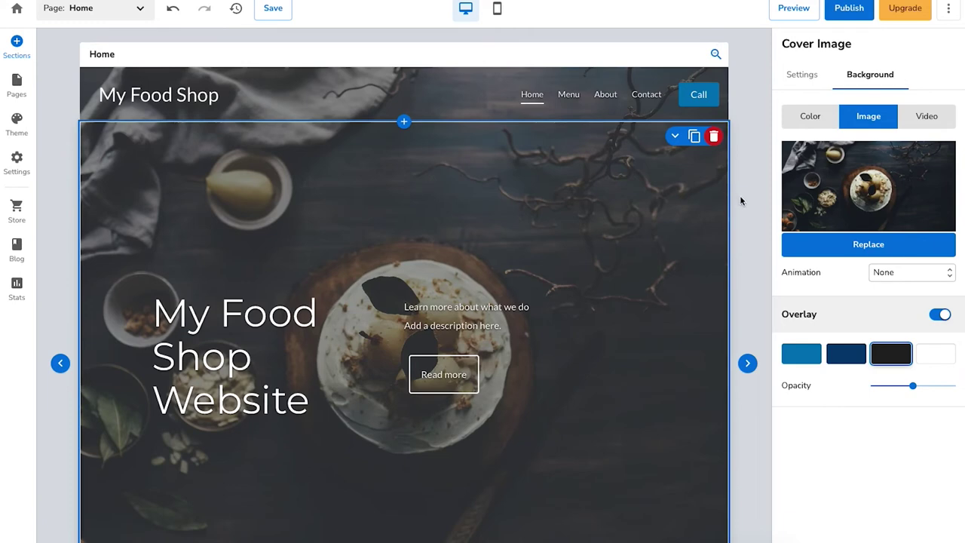
- Preview the website in its mobile and desktop views and return to the editor
click(788, 9)
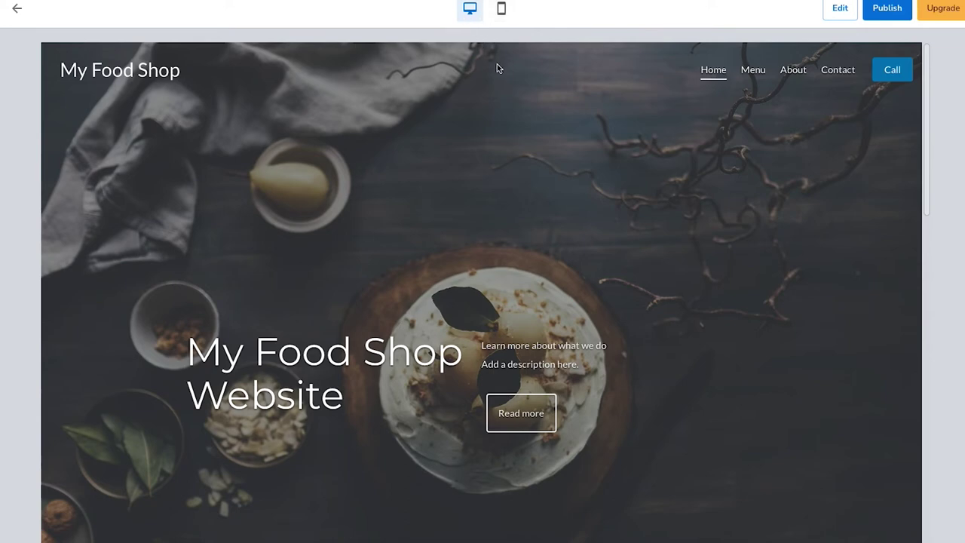
click(502, 10)
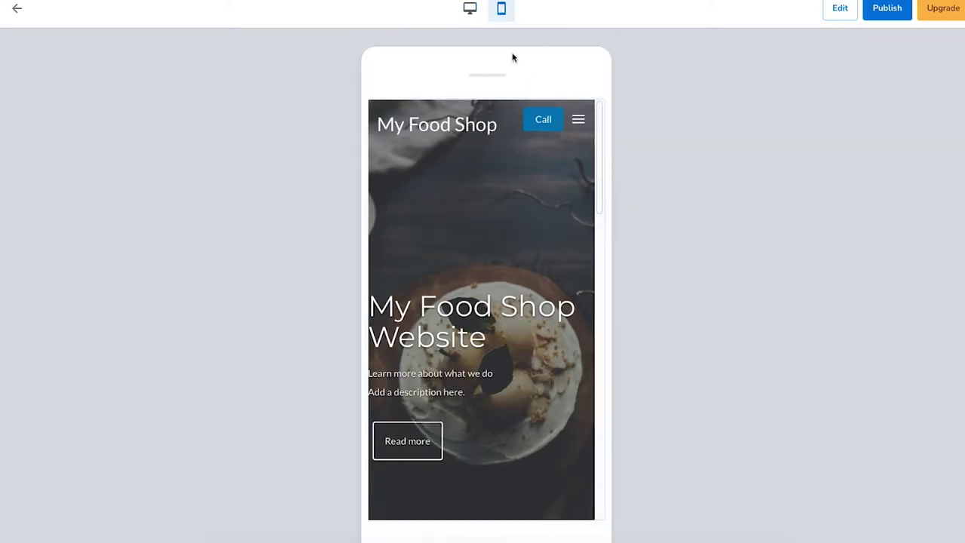
click(470, 9)
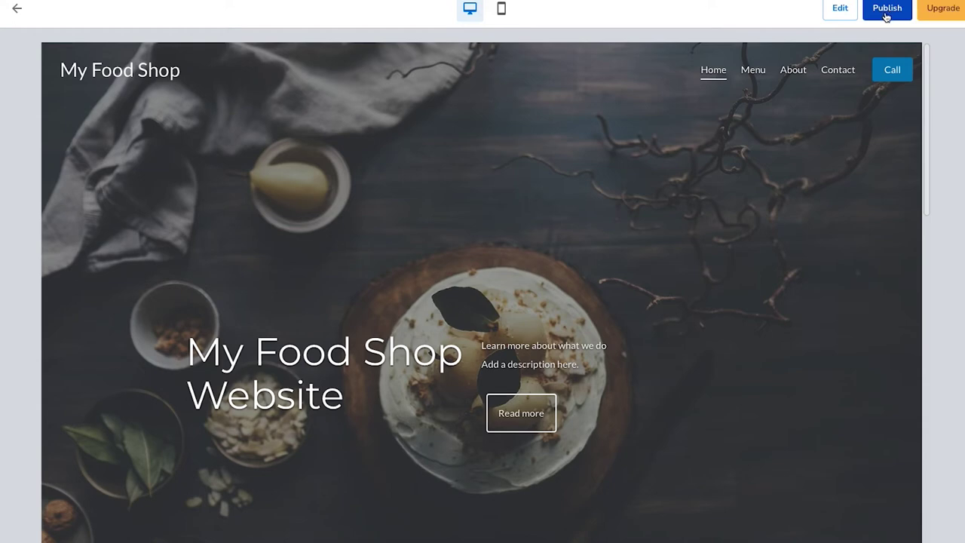
click(840, 9)
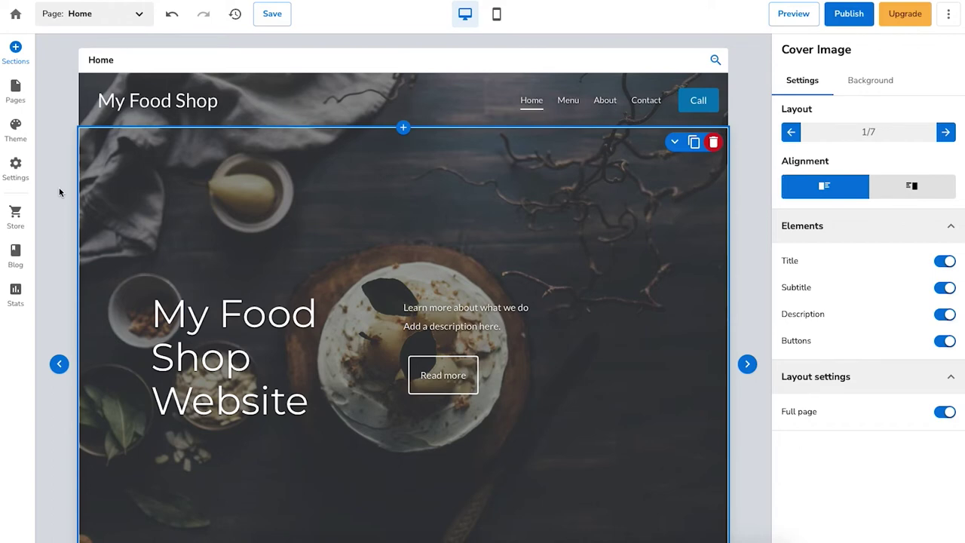
- Add a text section with two side-by-side items on a white background directly below the Home page's cover
scroll(403, 287, down, 5)
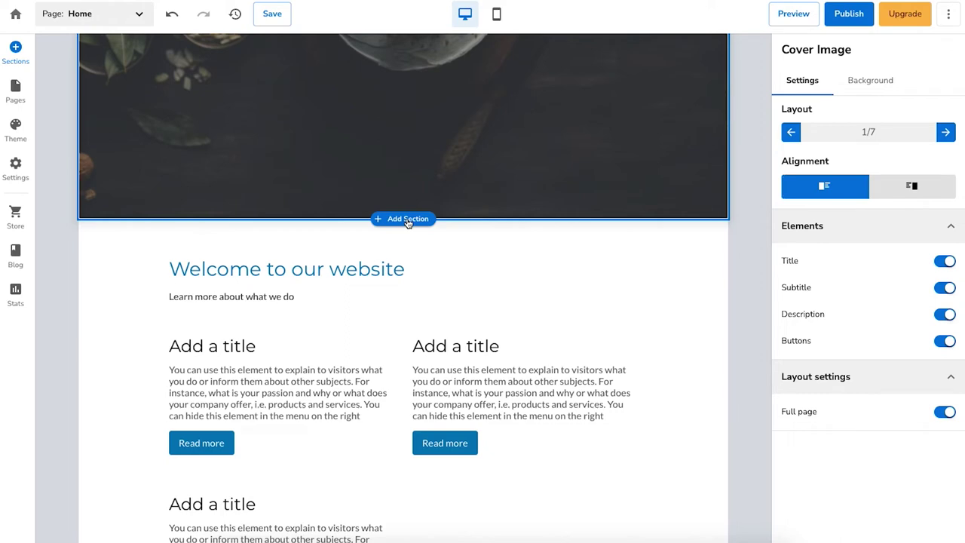
click(407, 219)
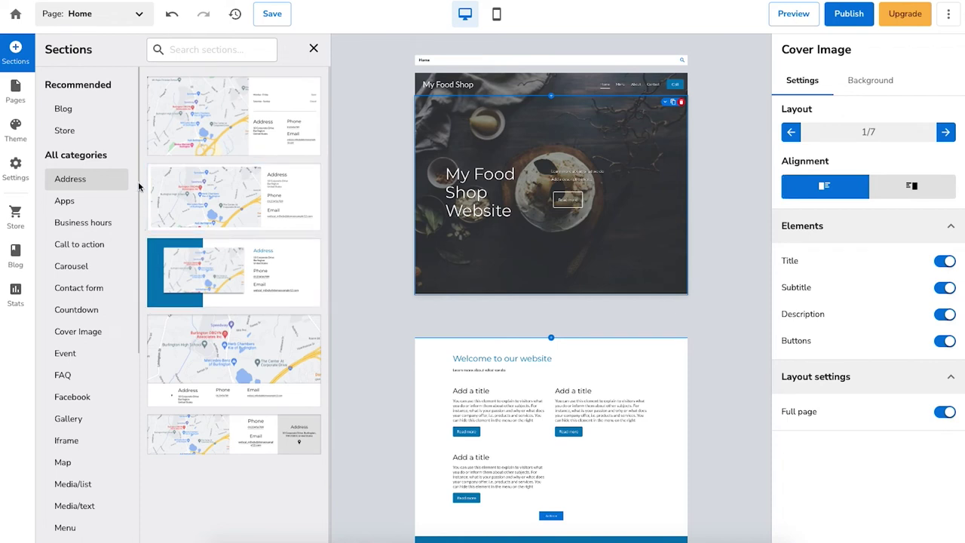
drag(138, 187, 138, 381)
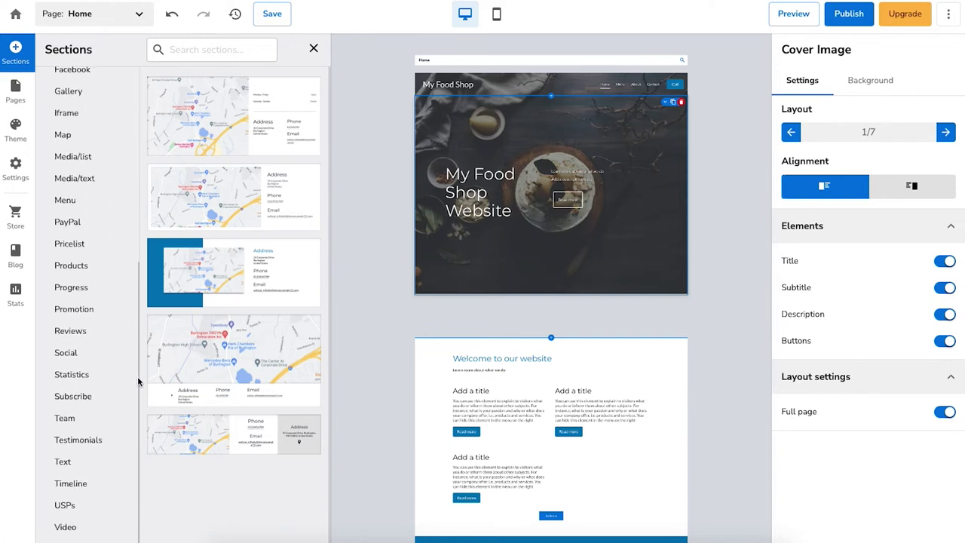
click(67, 462)
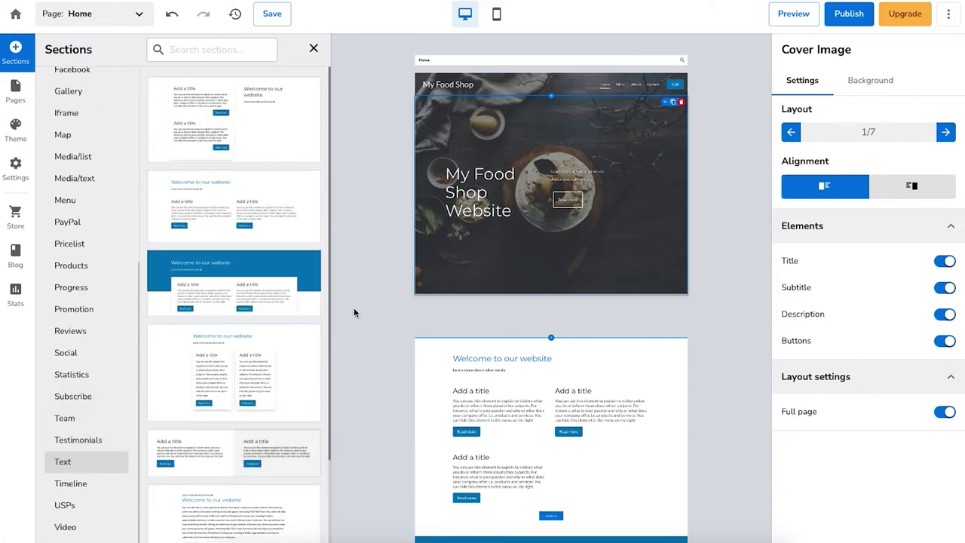
click(221, 211)
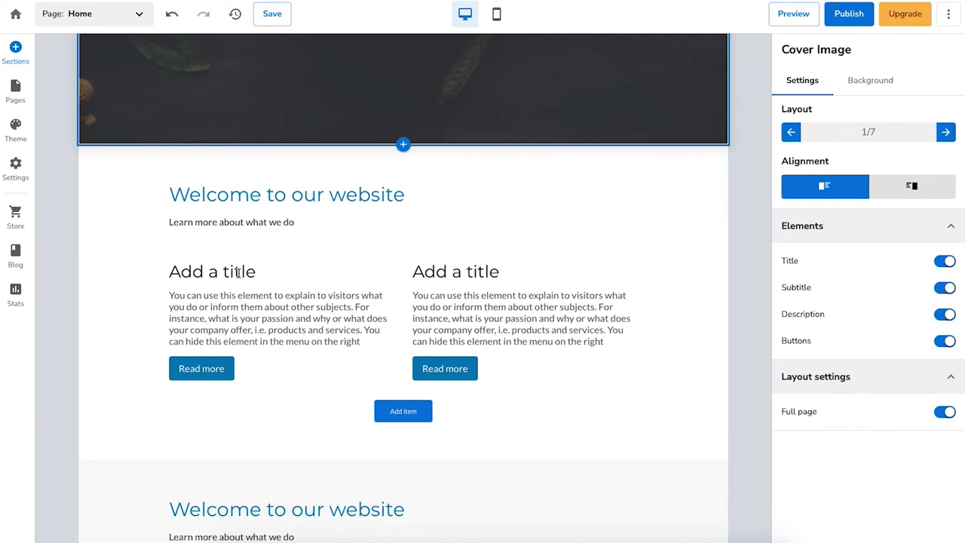
- Move the first item of the new text section to the second item's place
click(221, 301)
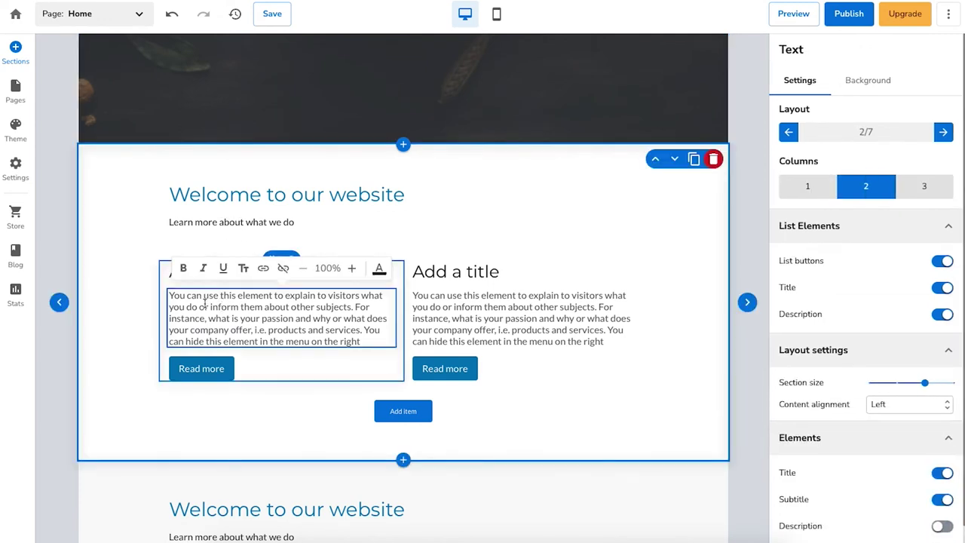
drag(276, 318, 229, 306)
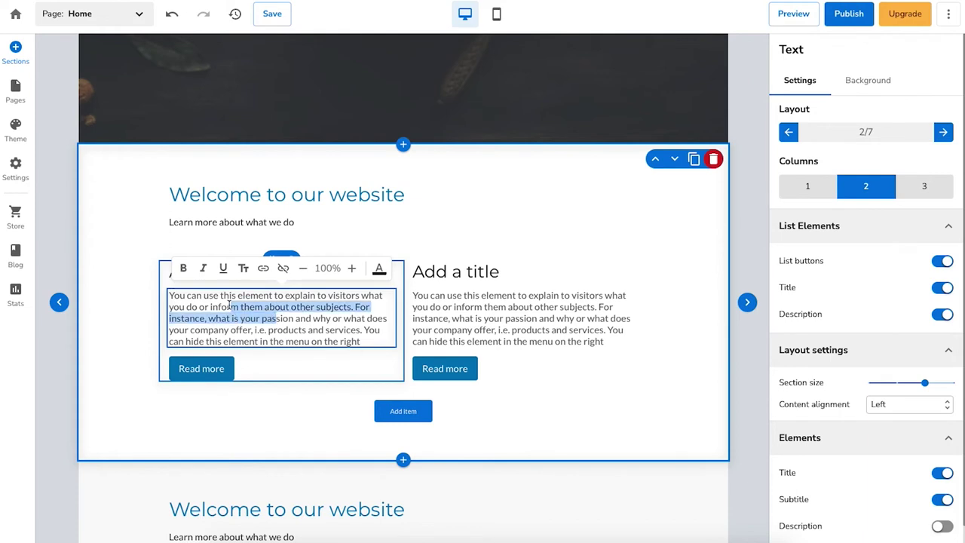
click(116, 322)
mouse_move(218, 275)
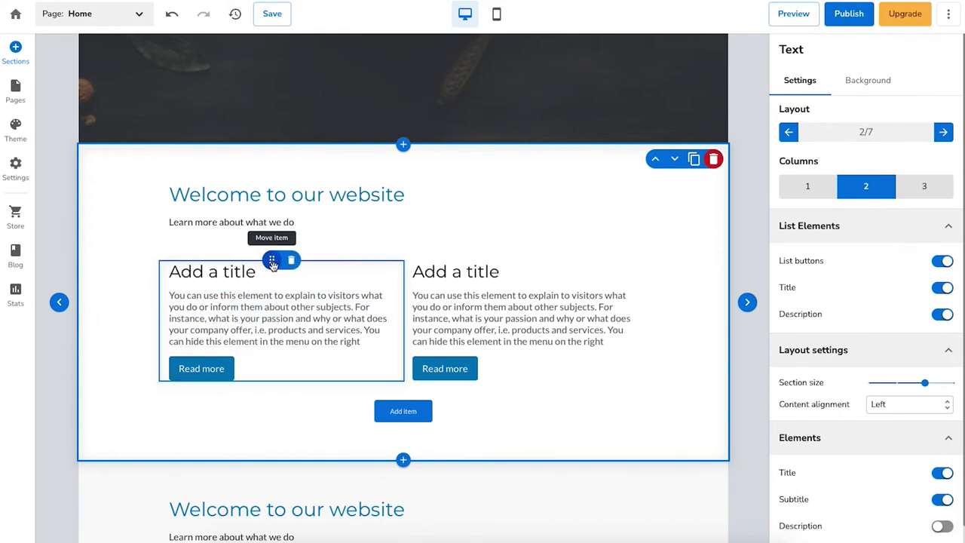
drag(273, 263, 509, 277)
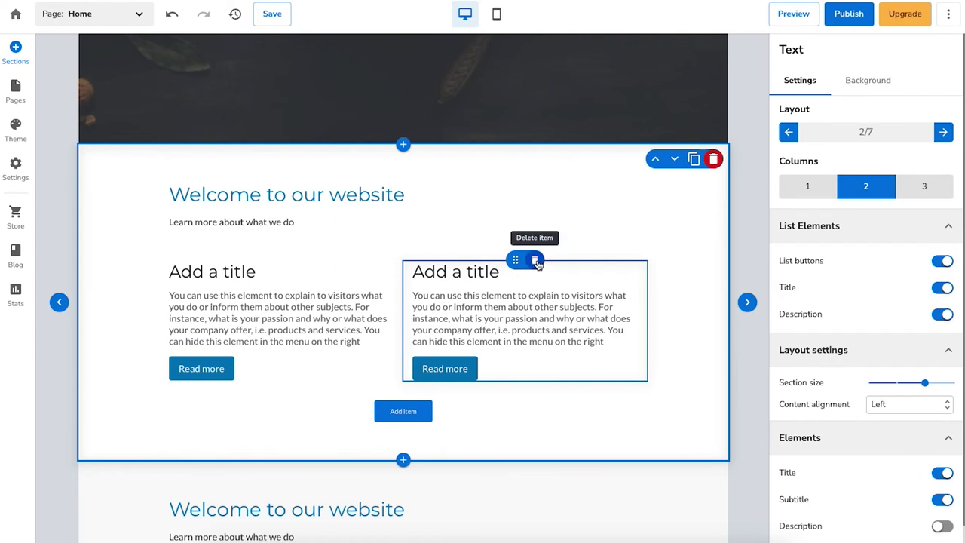
- Delete the second item from the text section and add two new items
click(535, 262)
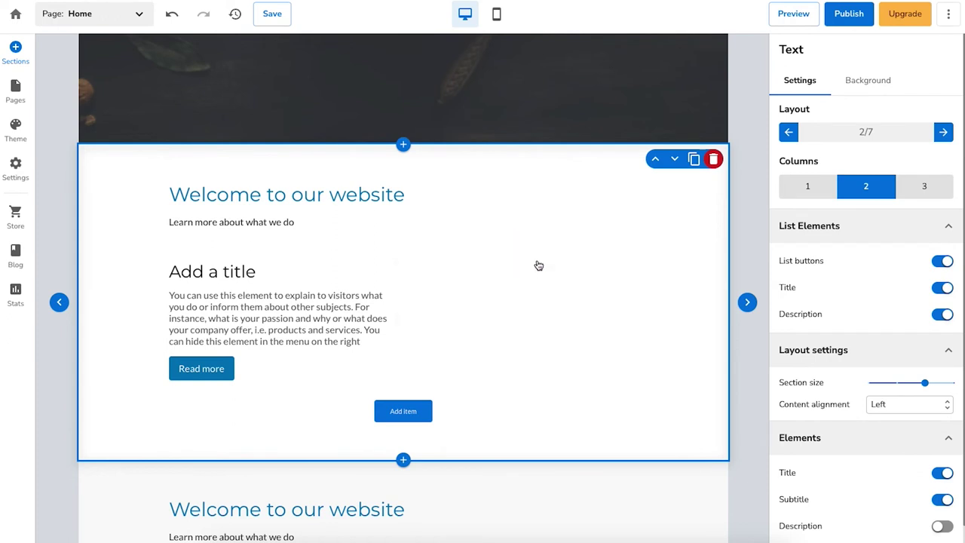
click(405, 415)
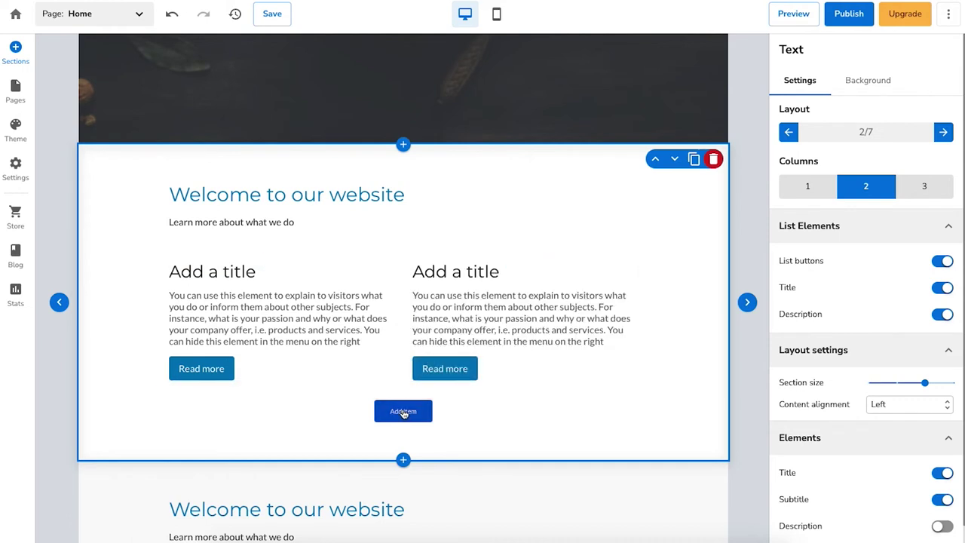
click(403, 413)
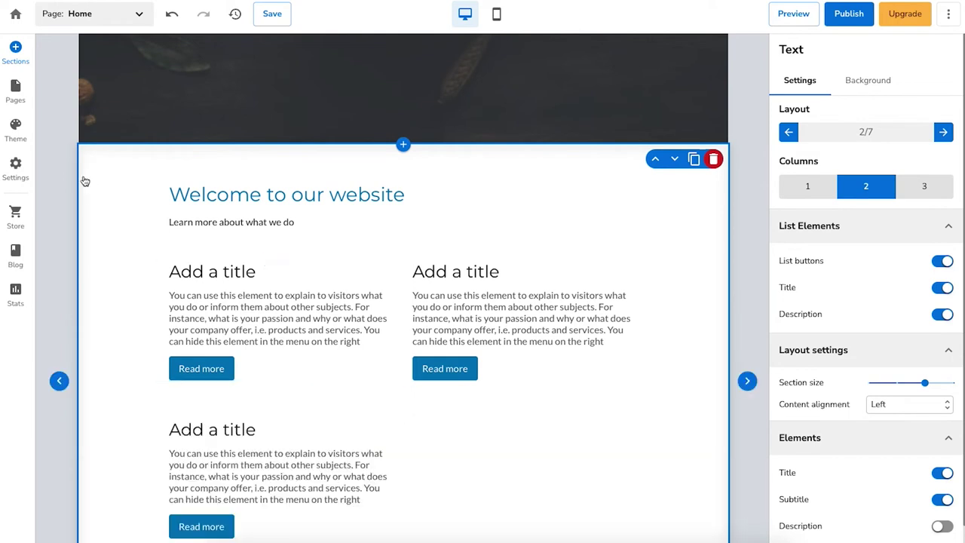
- Look over the site's list of pages
click(16, 92)
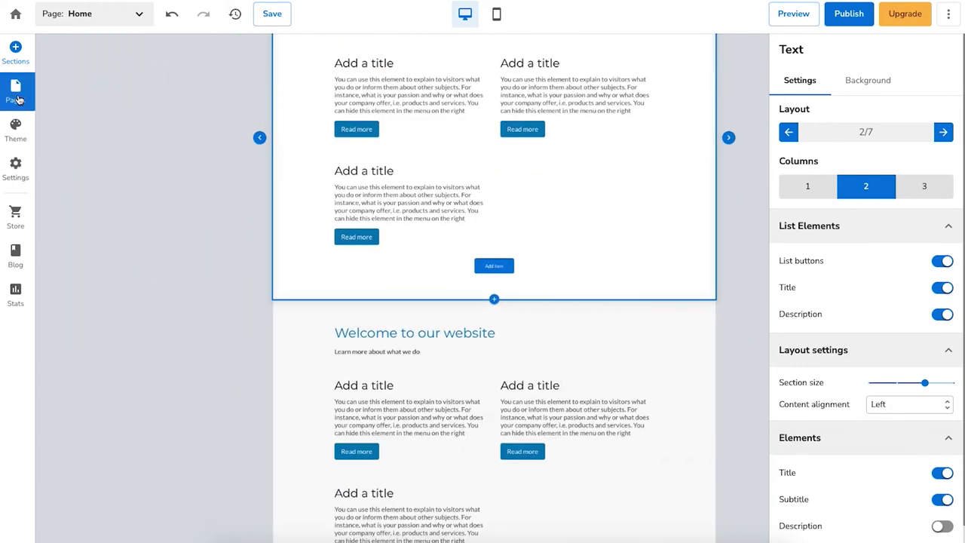
click(137, 15)
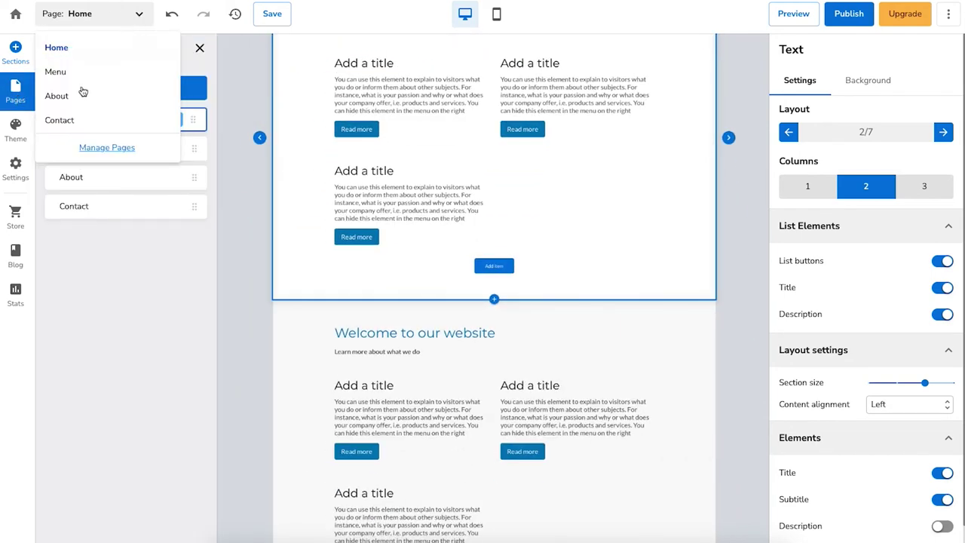
click(258, 98)
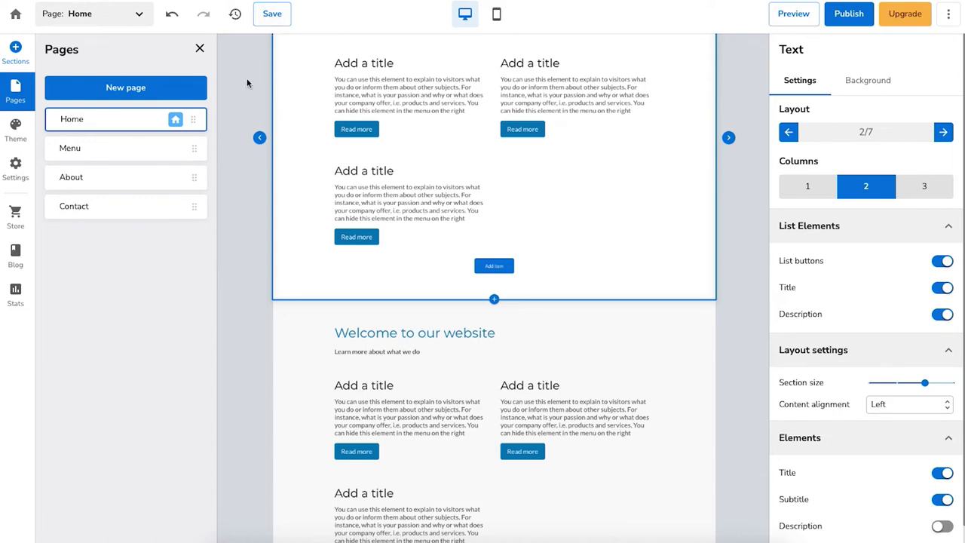
- Browse the theme's Vibrant, Subtle and Pastel color palettes and its font size and style options
click(16, 130)
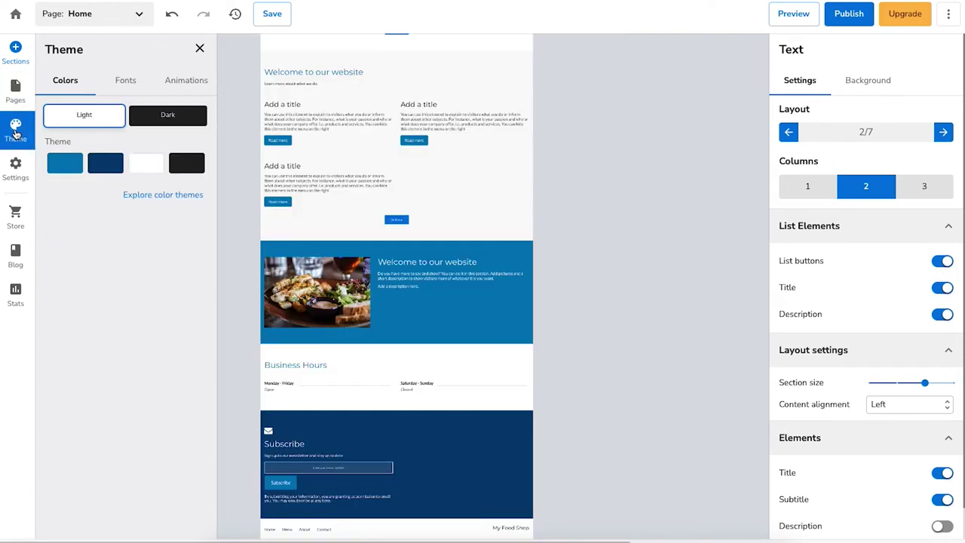
click(149, 196)
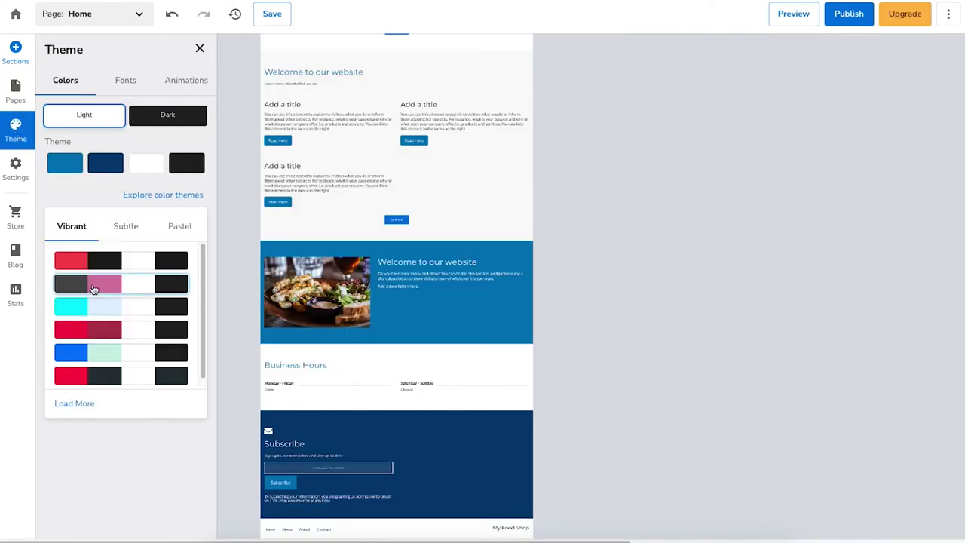
click(127, 228)
click(178, 228)
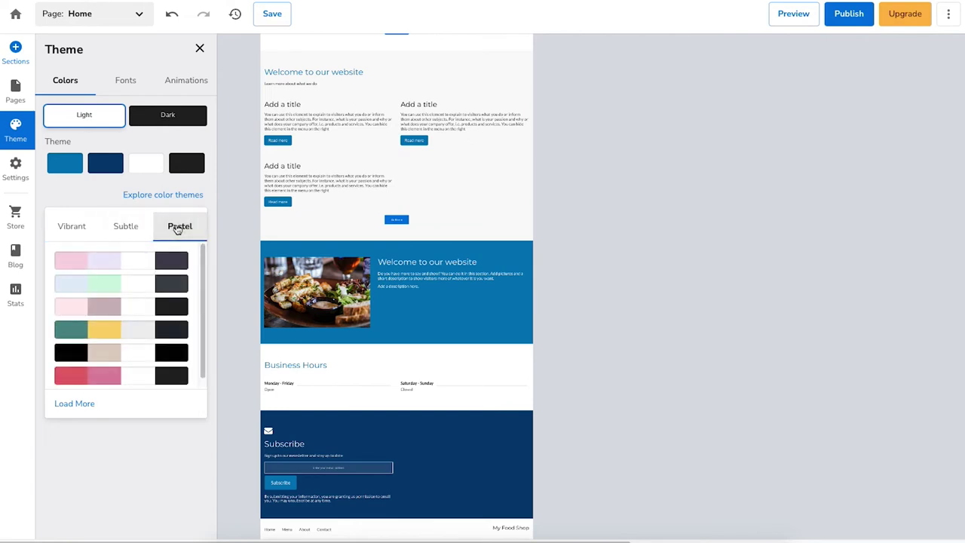
click(73, 229)
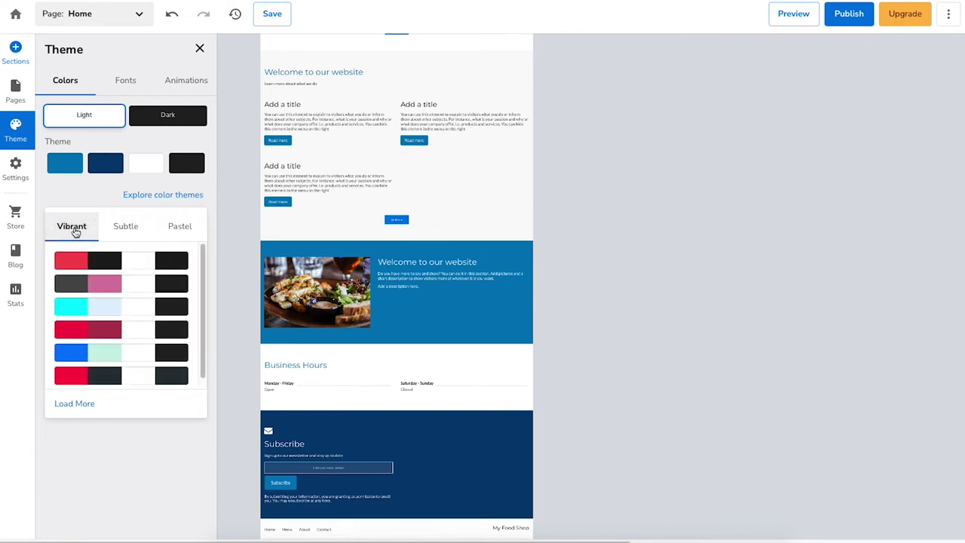
click(128, 83)
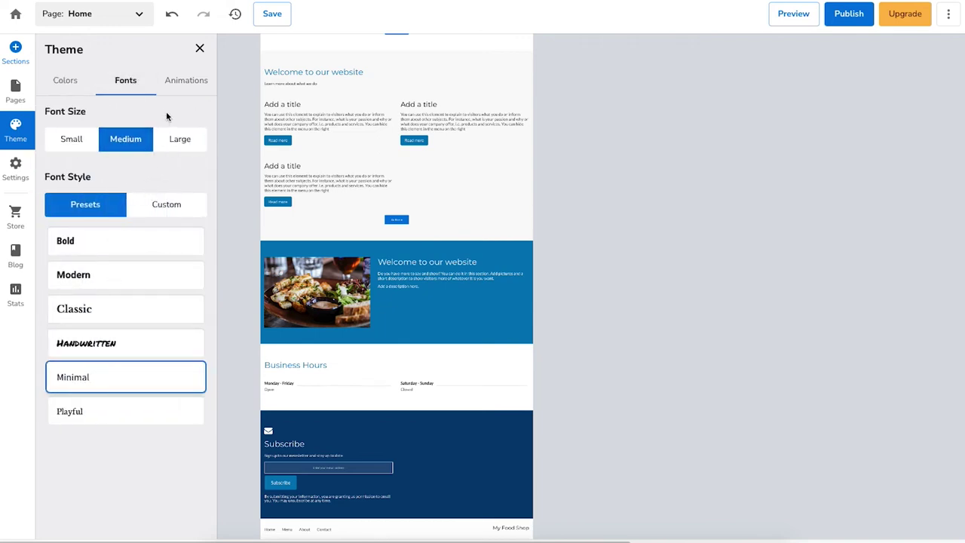
- Add a new page to the site using the Team page template
click(16, 93)
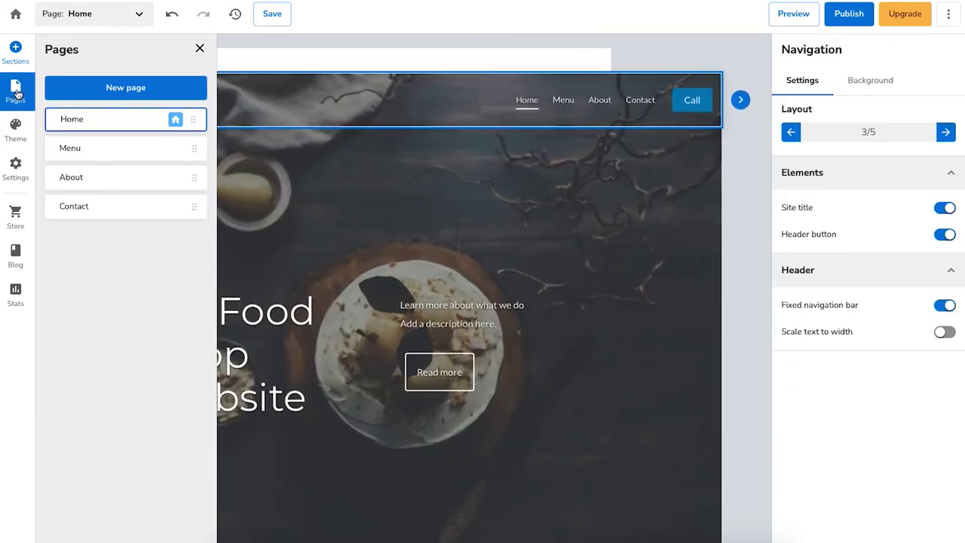
click(144, 92)
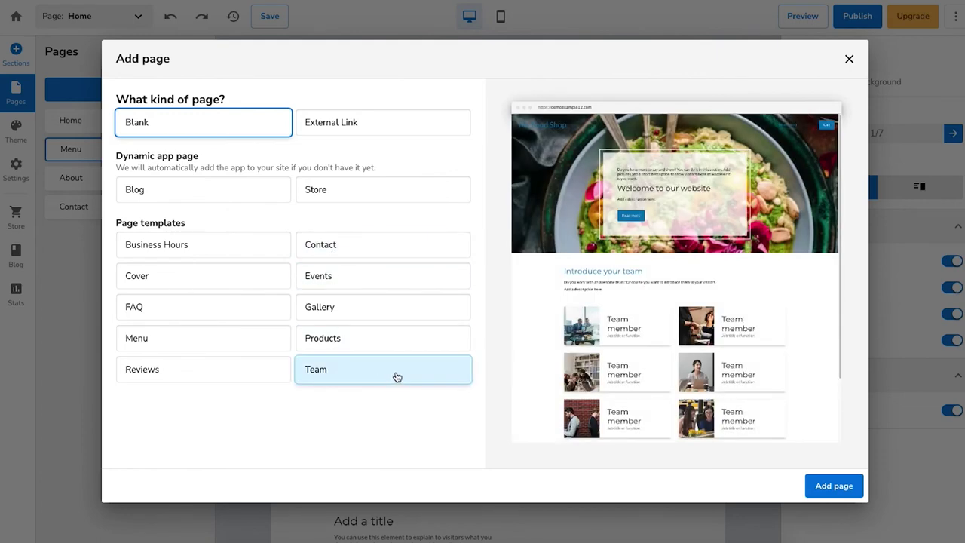
click(397, 376)
click(831, 488)
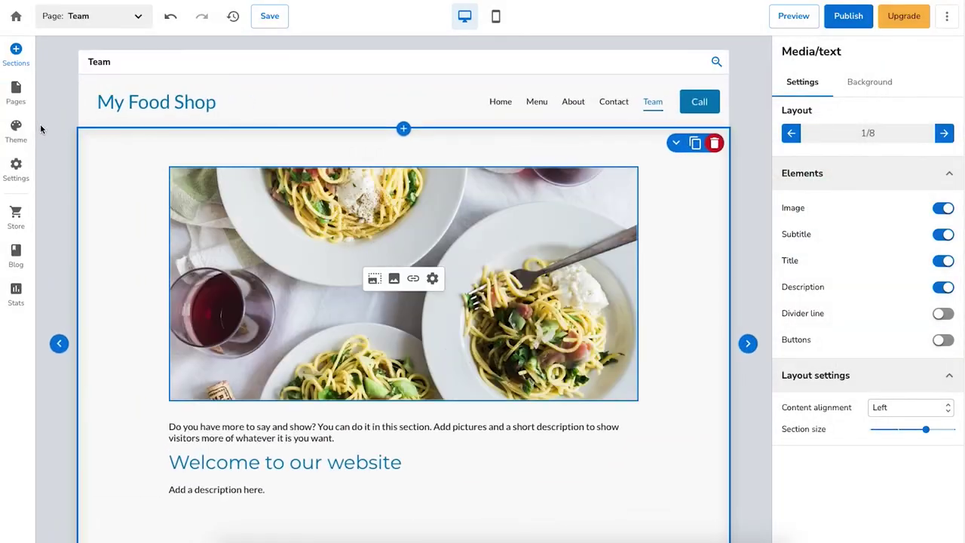
- Try to move the Home page below Menu in the page order
click(15, 97)
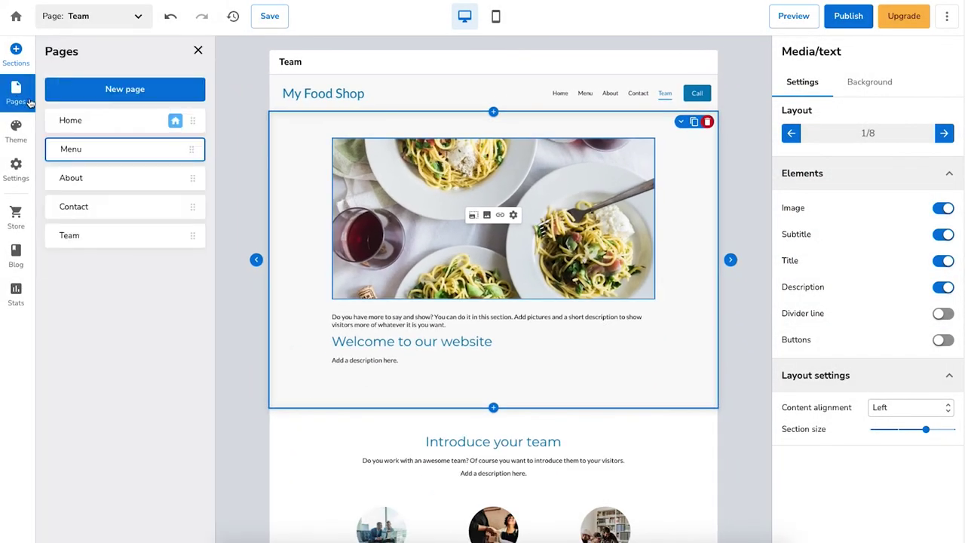
drag(193, 123, 193, 149)
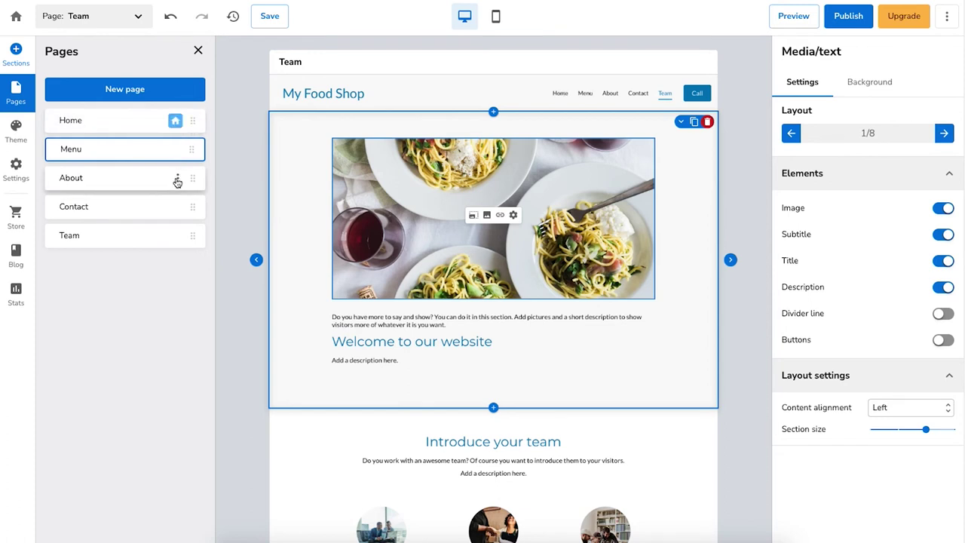
- Set the About page's SEO page title to "About | My Food Shop"
right_click(184, 177)
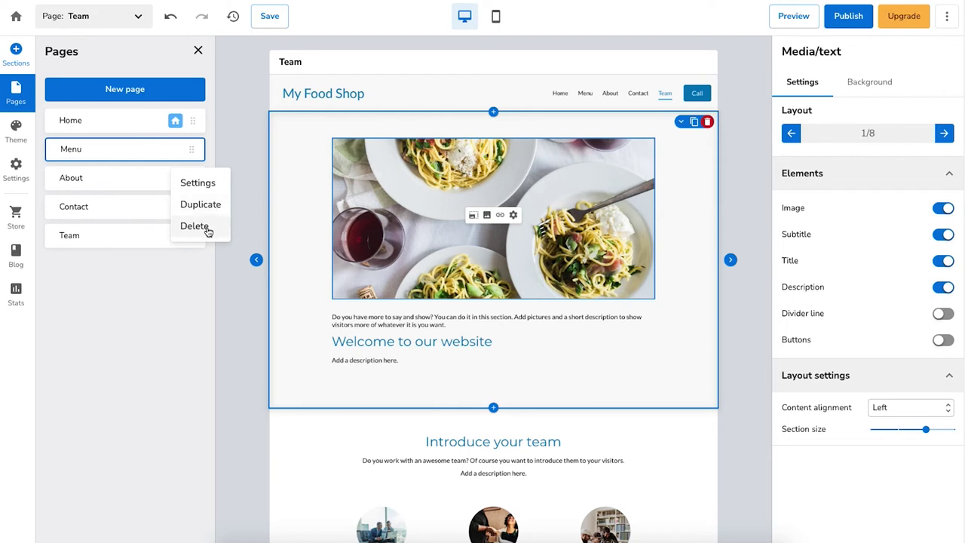
click(198, 183)
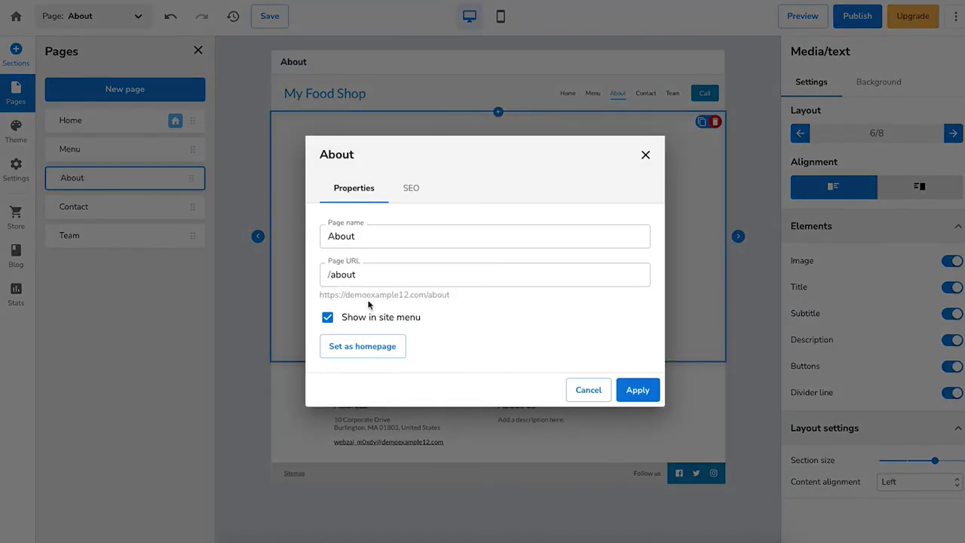
click(412, 191)
click(380, 236)
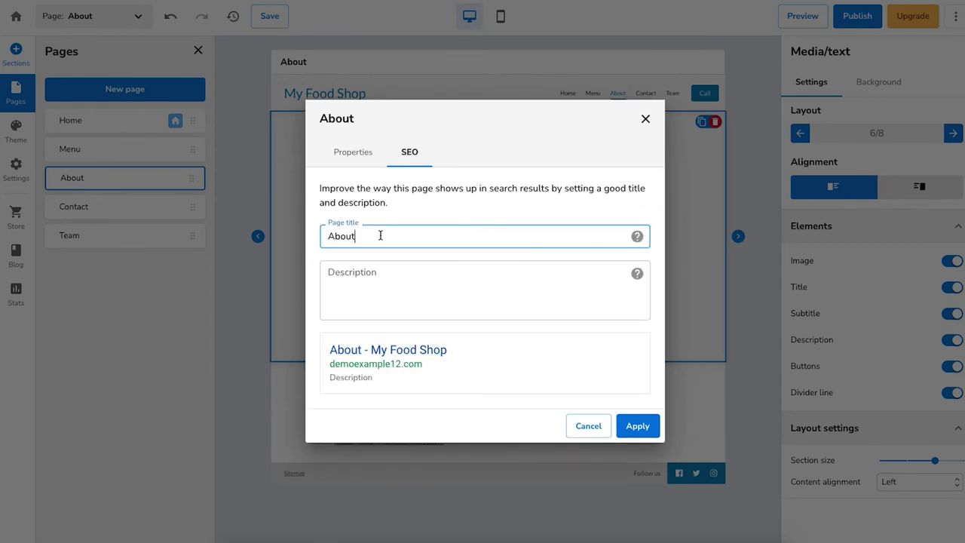
text(My Fo)
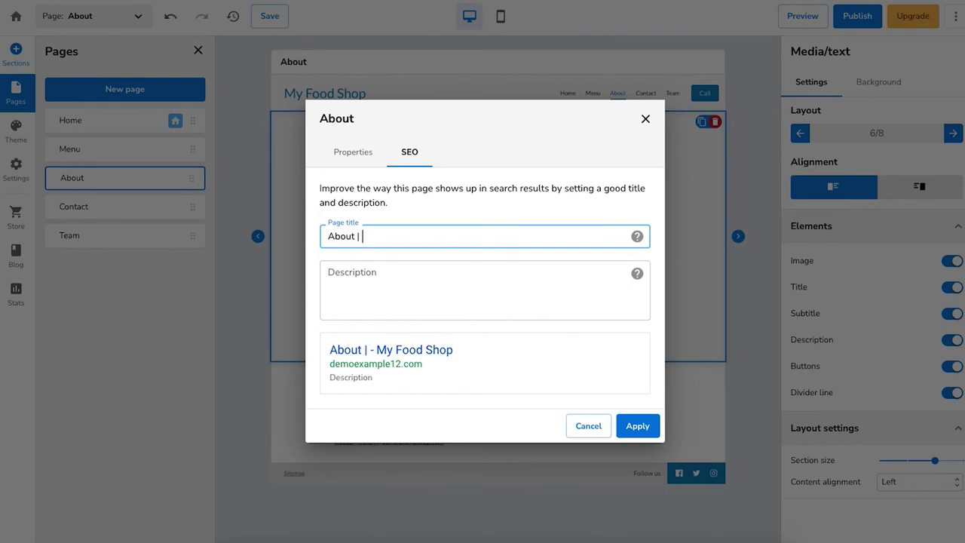
text(od)
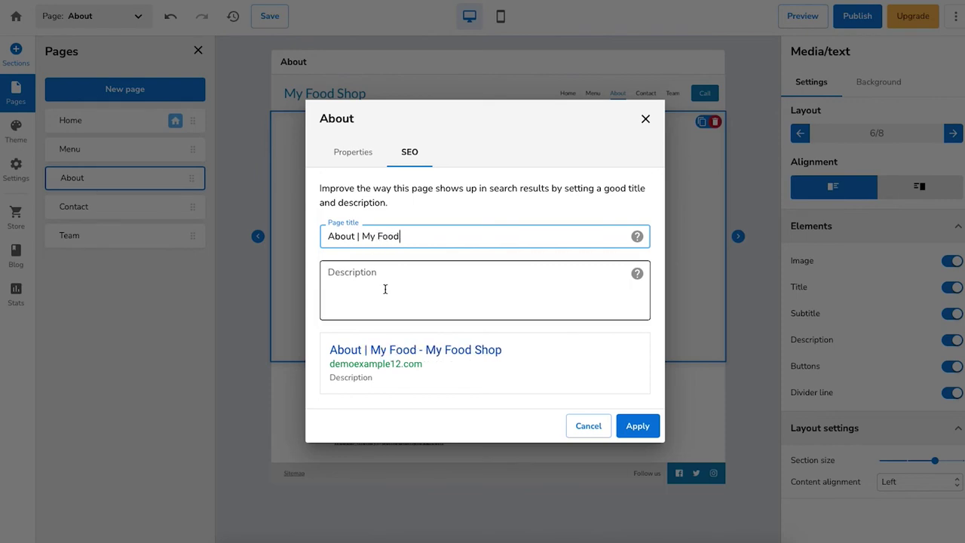
text( Shop)
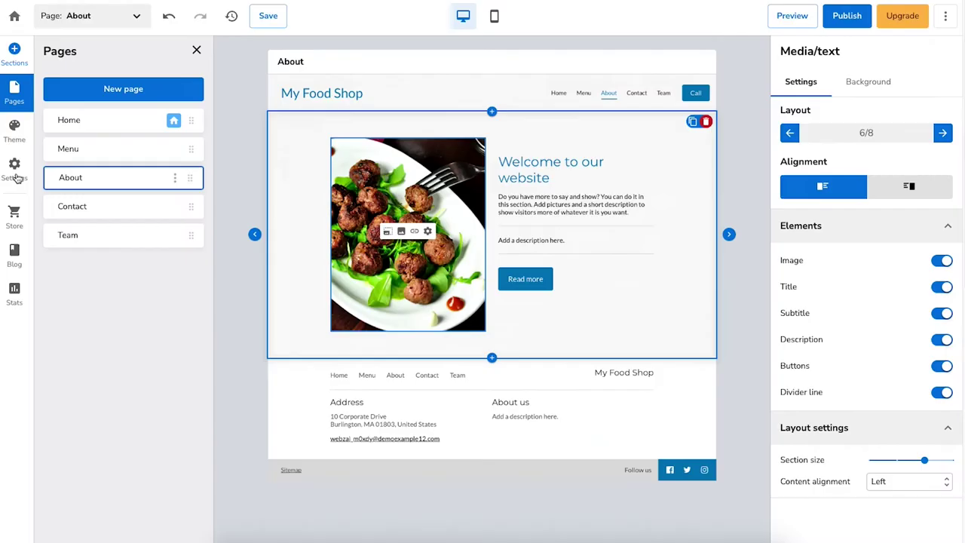
- Review the site's name, logo, favicon and SEO settings
click(15, 172)
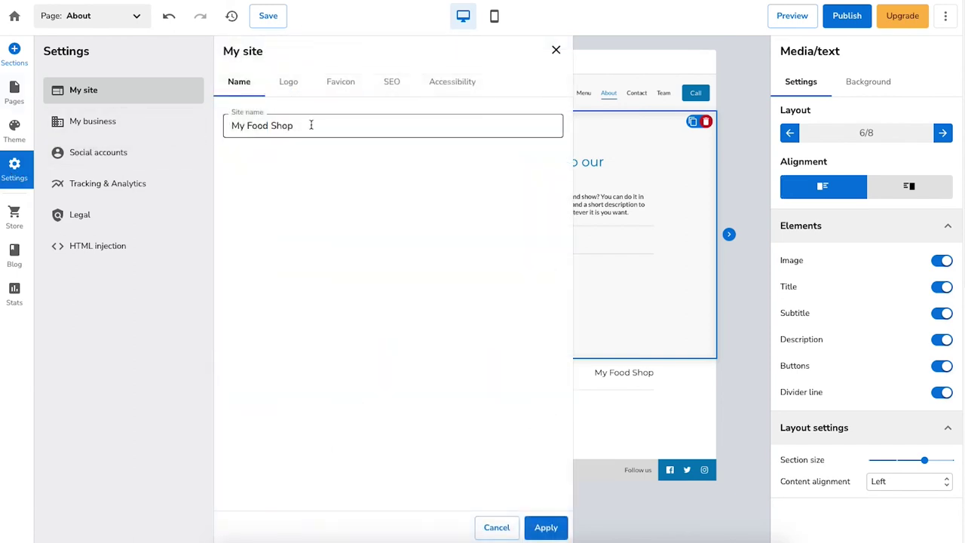
click(291, 87)
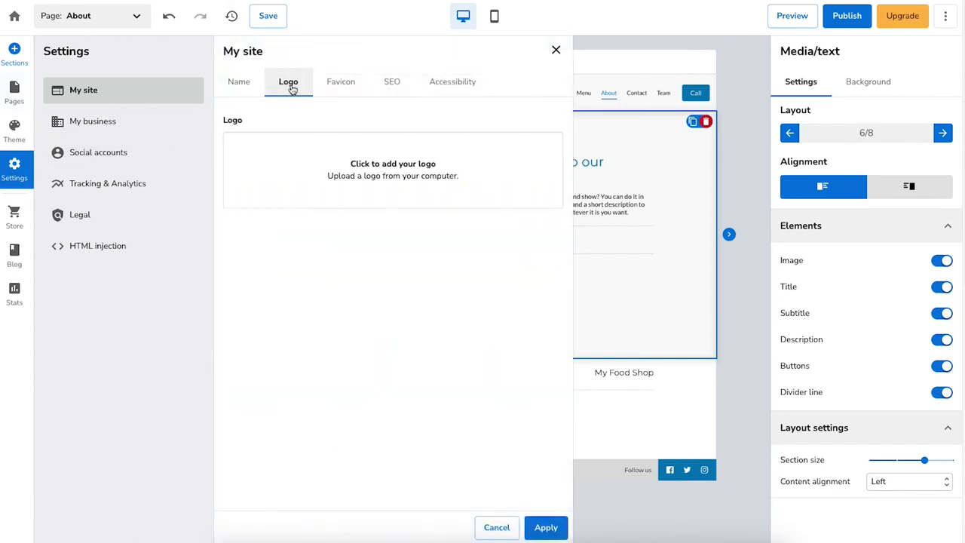
click(343, 89)
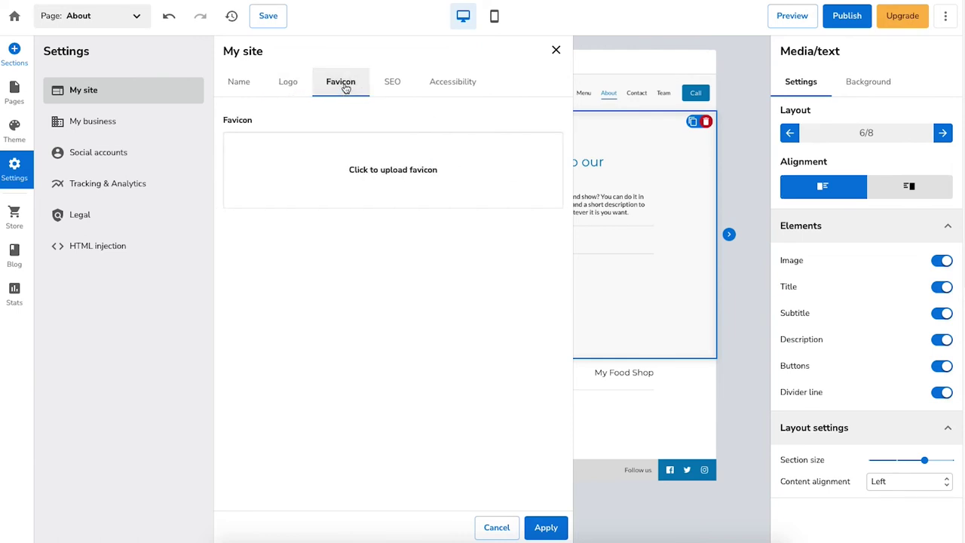
click(393, 88)
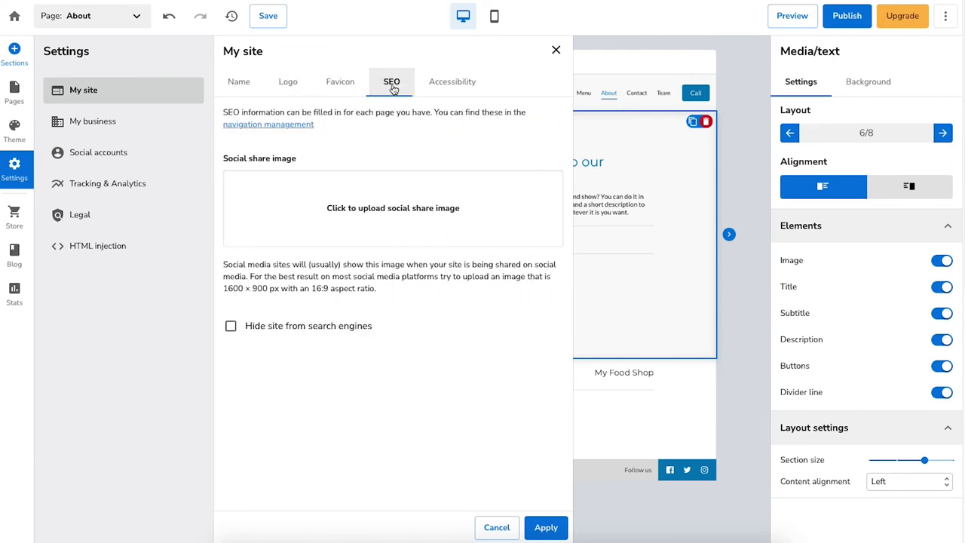
- Review the site's accessibility language choices and the business address, contact and opening hours settings
click(465, 87)
click(344, 127)
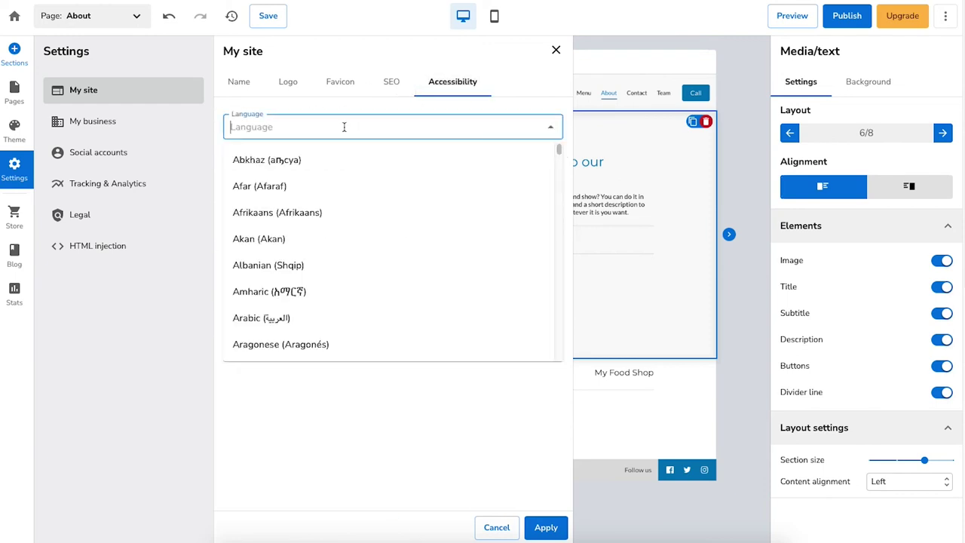
click(311, 39)
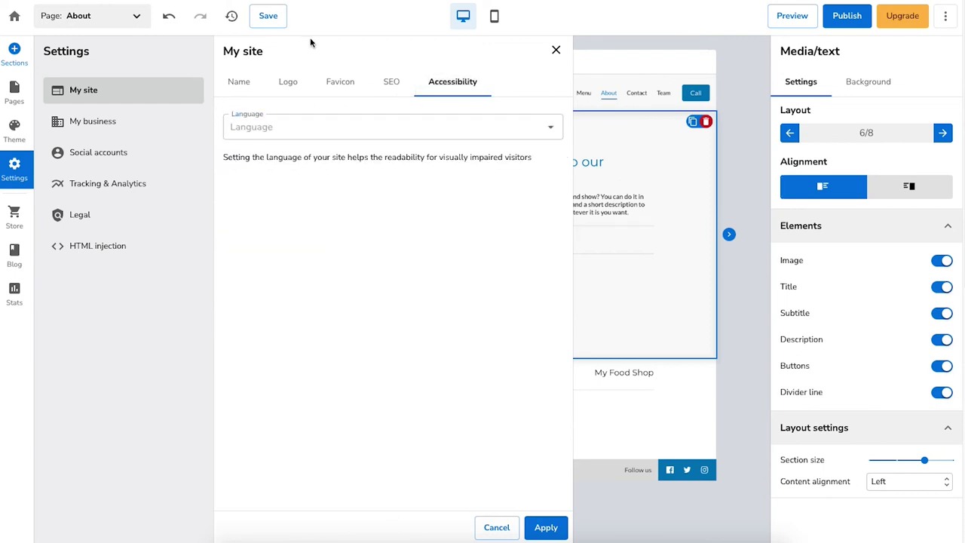
click(89, 123)
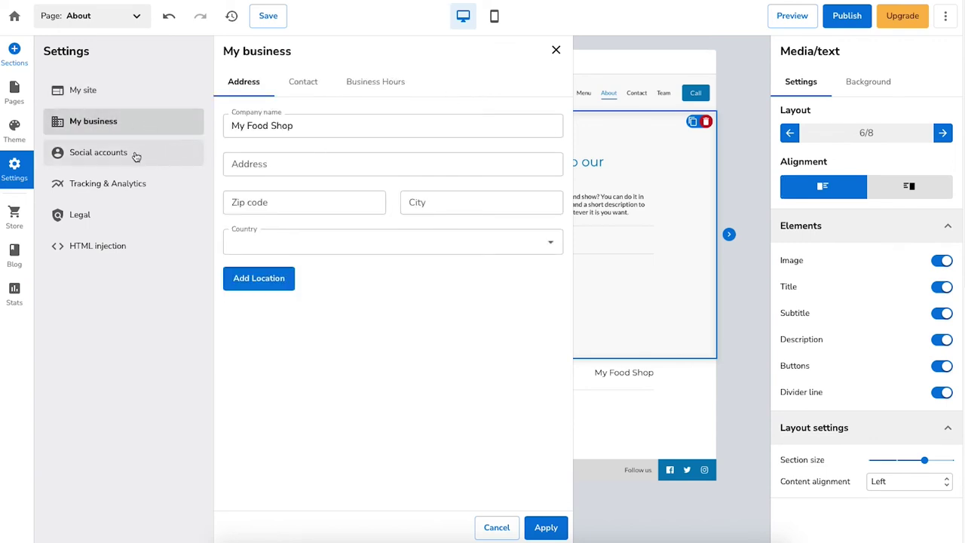
click(313, 83)
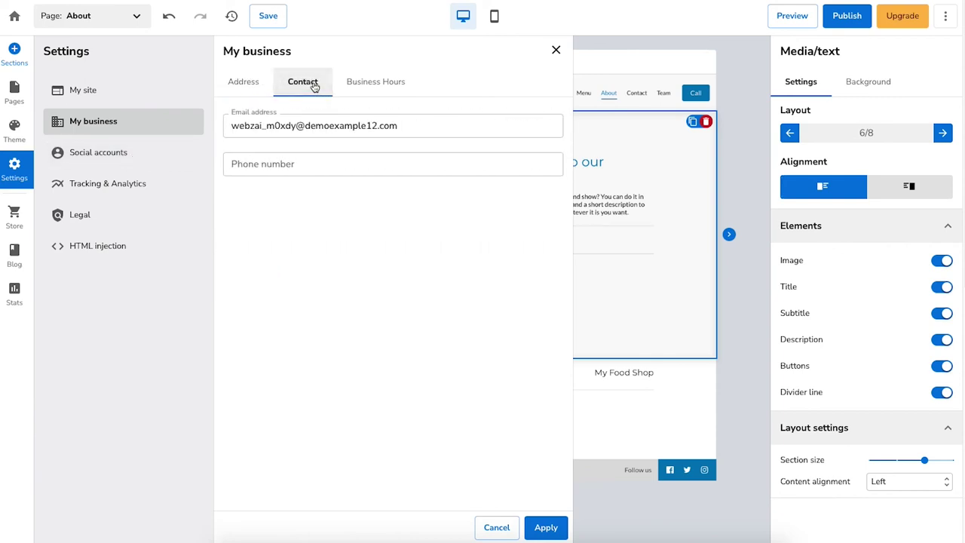
click(379, 87)
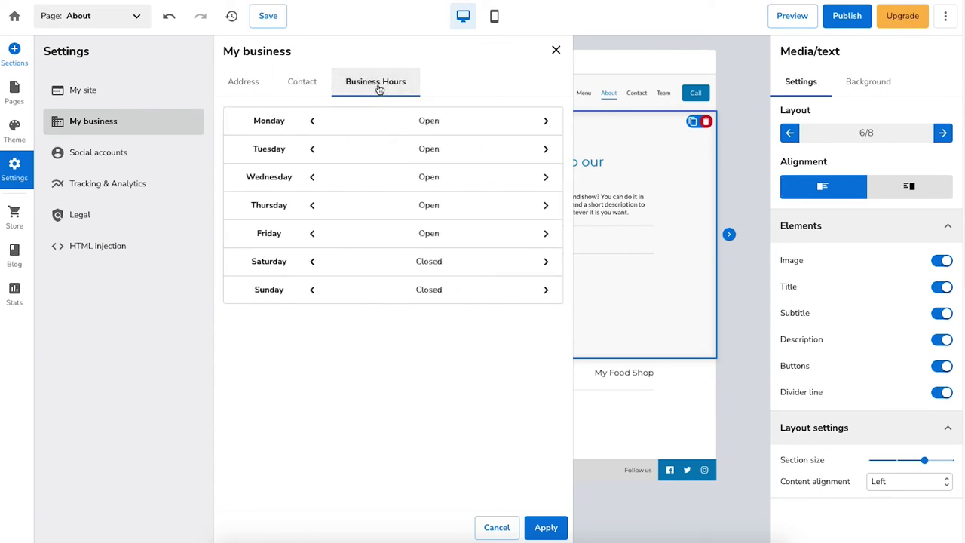
- Examine the site's social accounts, tracking and analytics, terms of service, privacy and cookie banner, and HTML injection settings
click(130, 152)
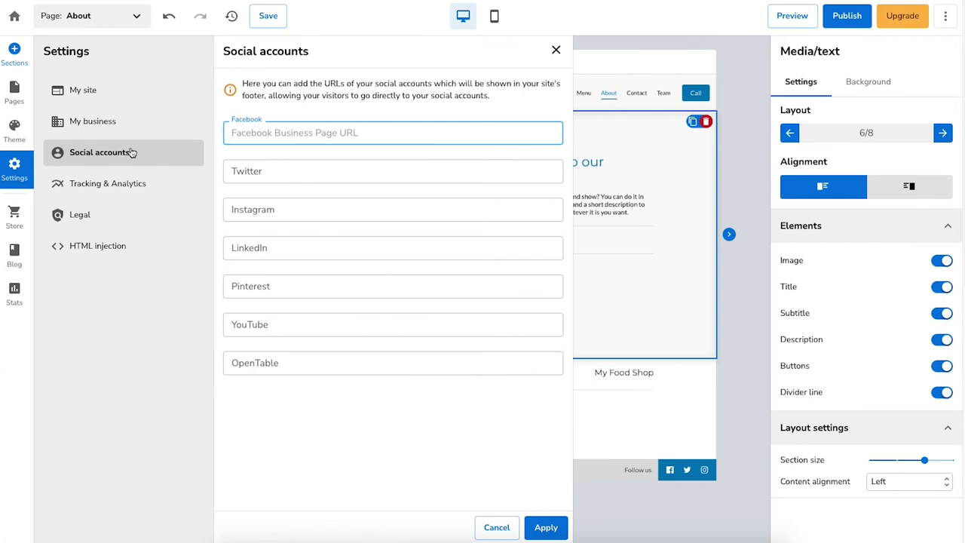
click(122, 187)
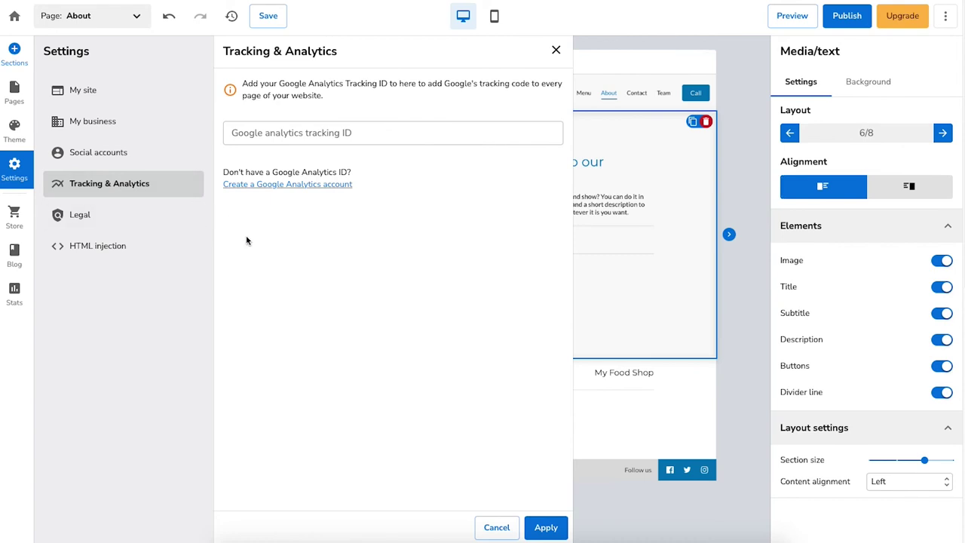
click(111, 216)
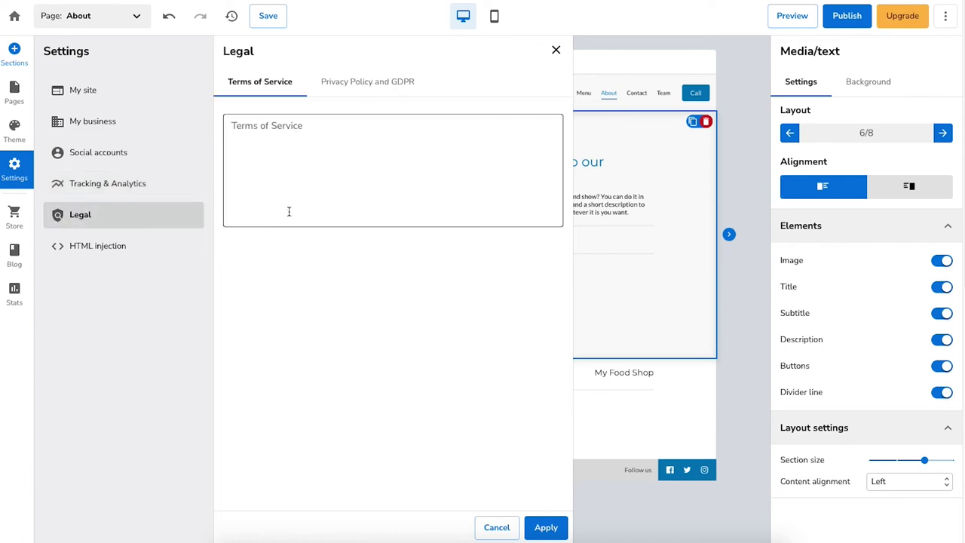
click(342, 91)
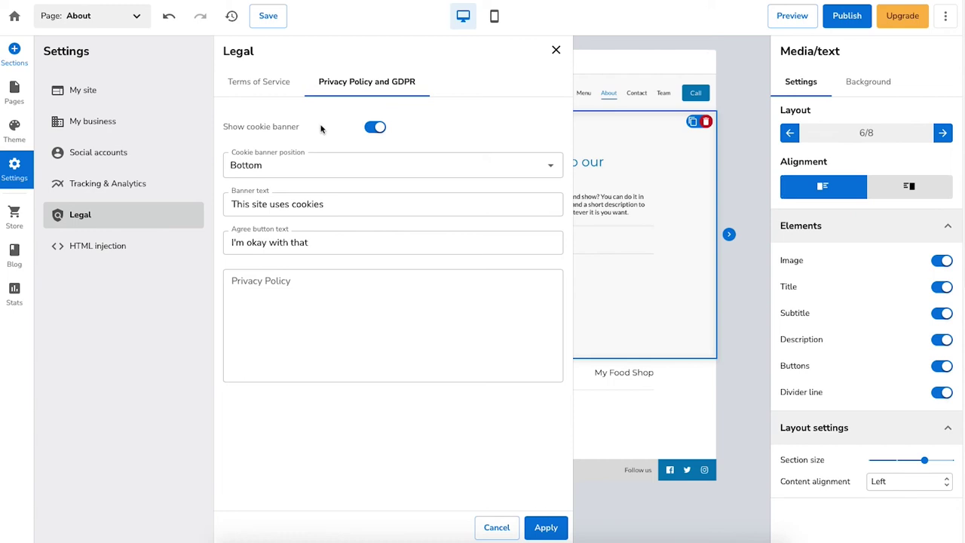
click(79, 249)
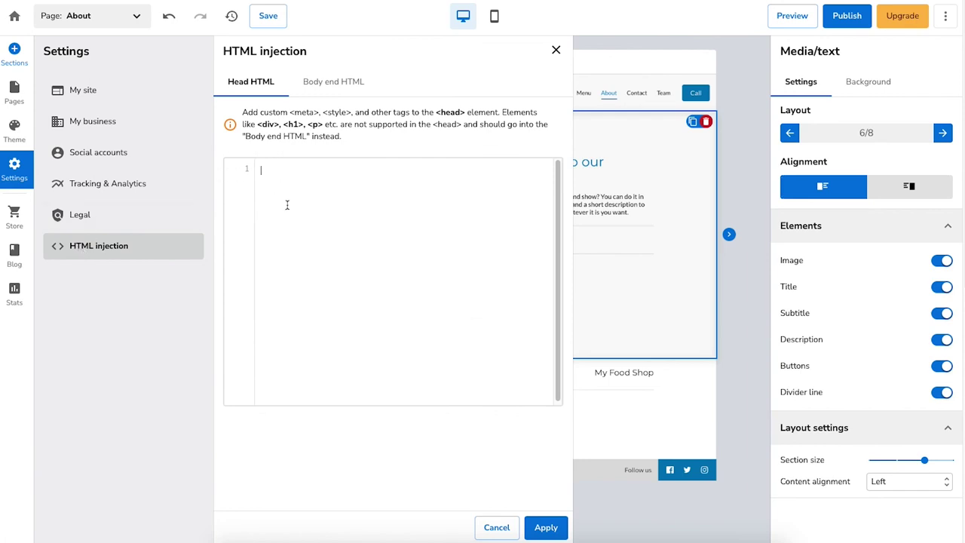
- Add a blog page to the site and open a new blank blog post
click(15, 257)
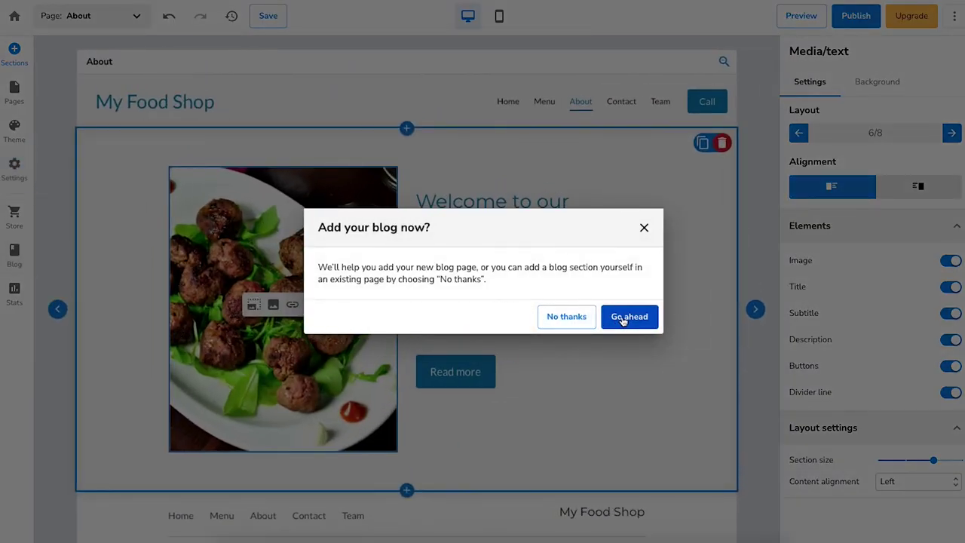
click(623, 320)
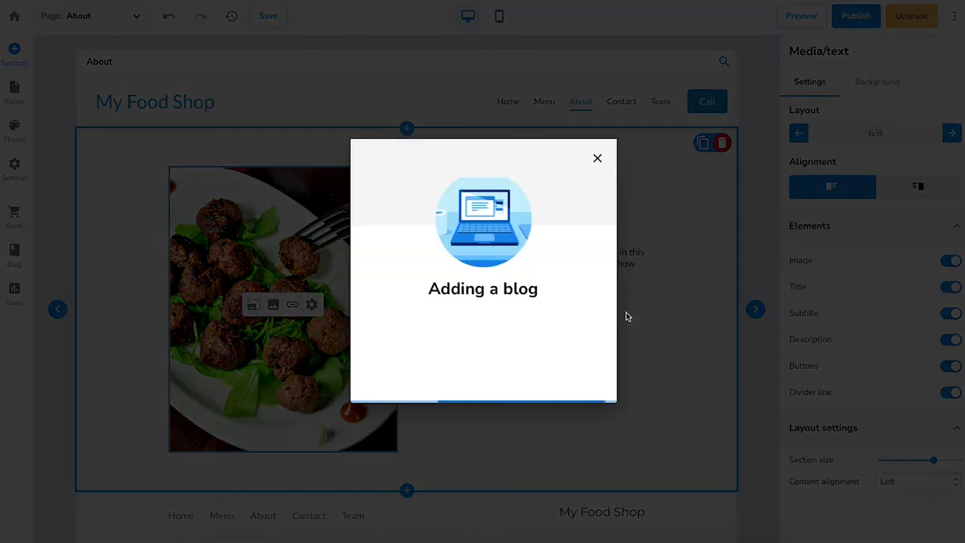
click(573, 393)
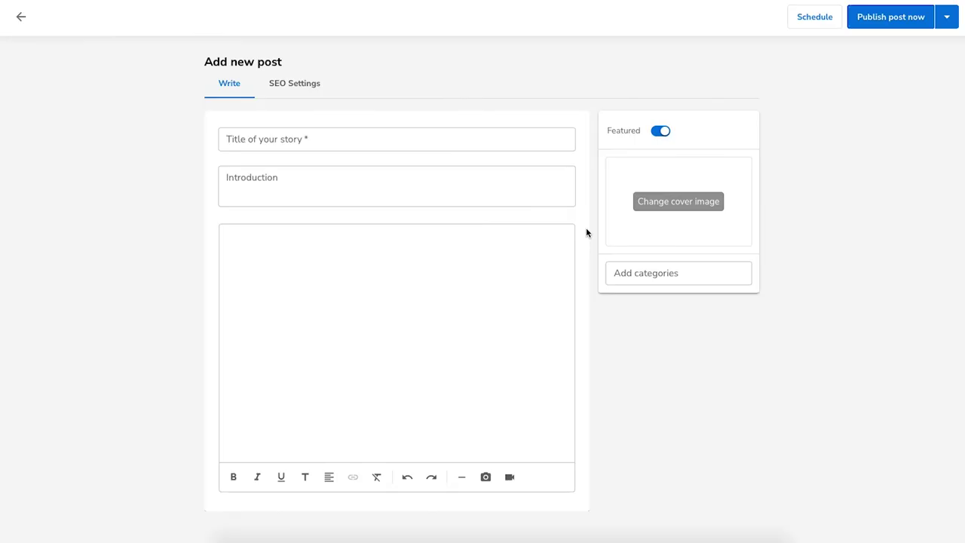
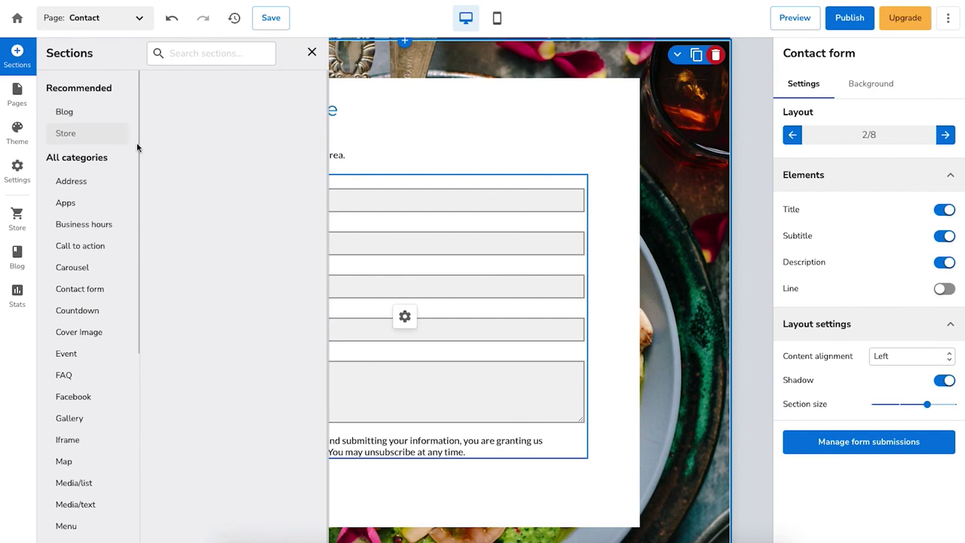
- Add the contact form section with the French toast, banana and blueberry background to the Contact page
click(85, 291)
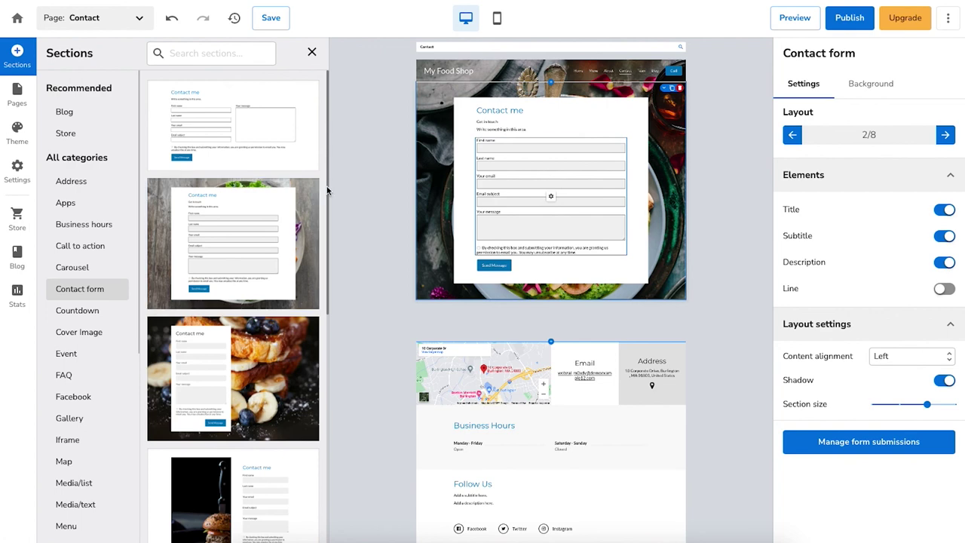
click(220, 378)
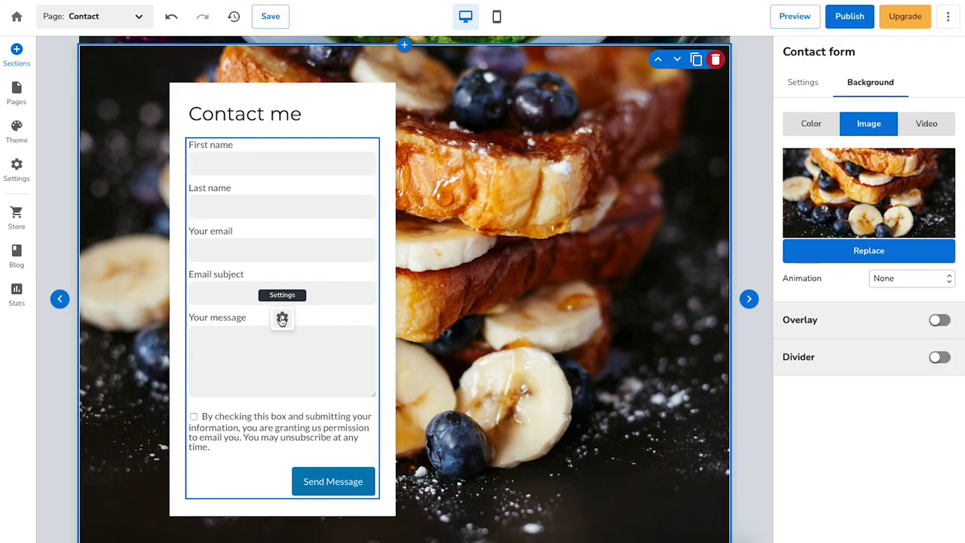
- Review the new contact form's fields, form address, success message and permission message options, toggling the Last Name field off and on
click(282, 320)
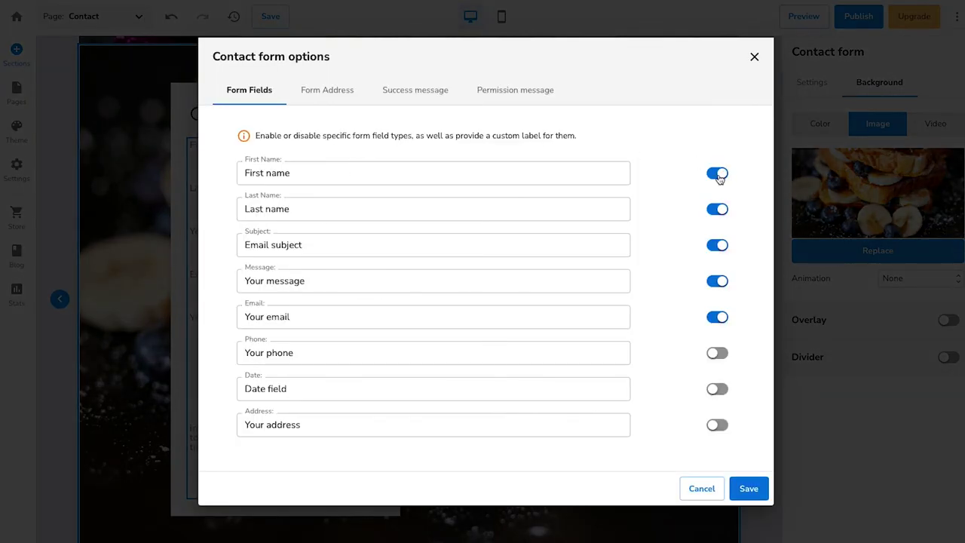
click(718, 212)
click(719, 213)
click(332, 91)
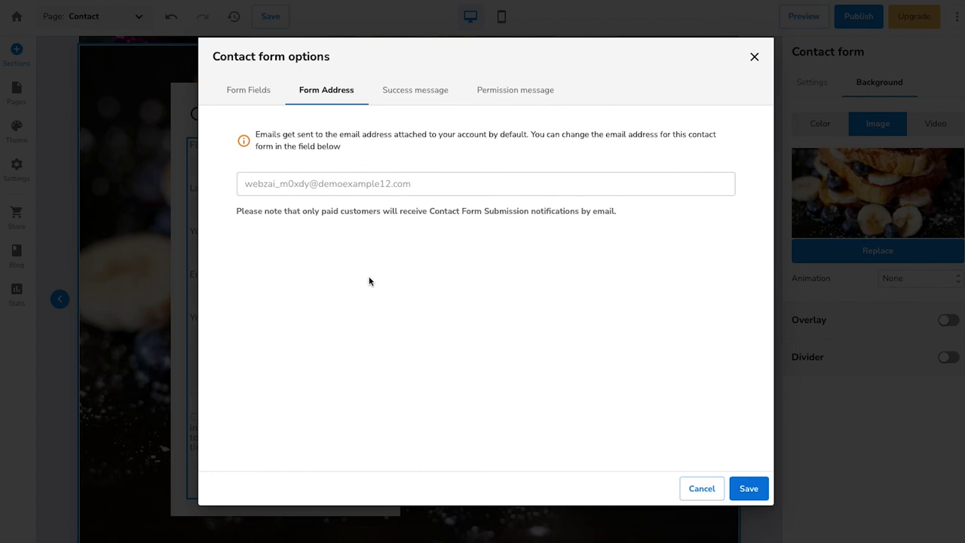
click(415, 91)
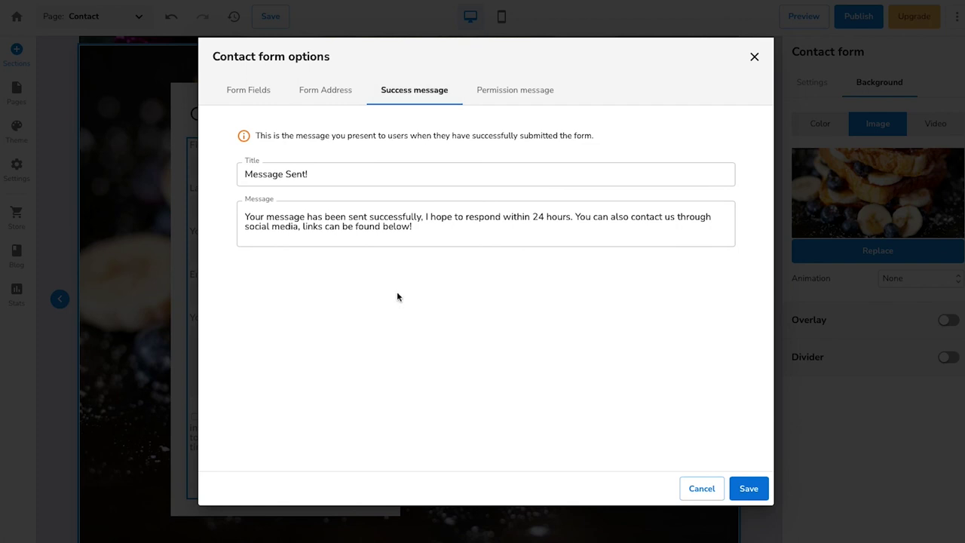
click(511, 89)
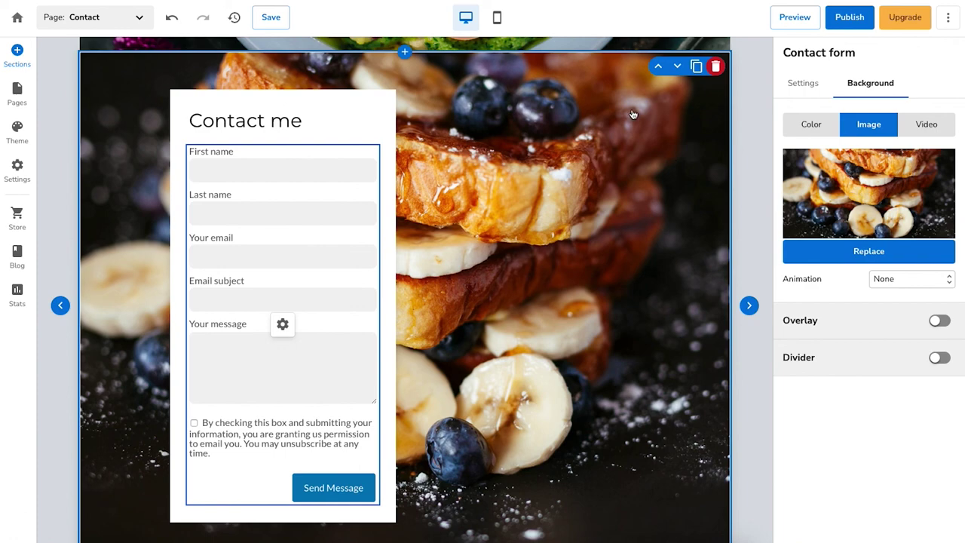
- Move the new contact form section below the map section and back above it
click(678, 67)
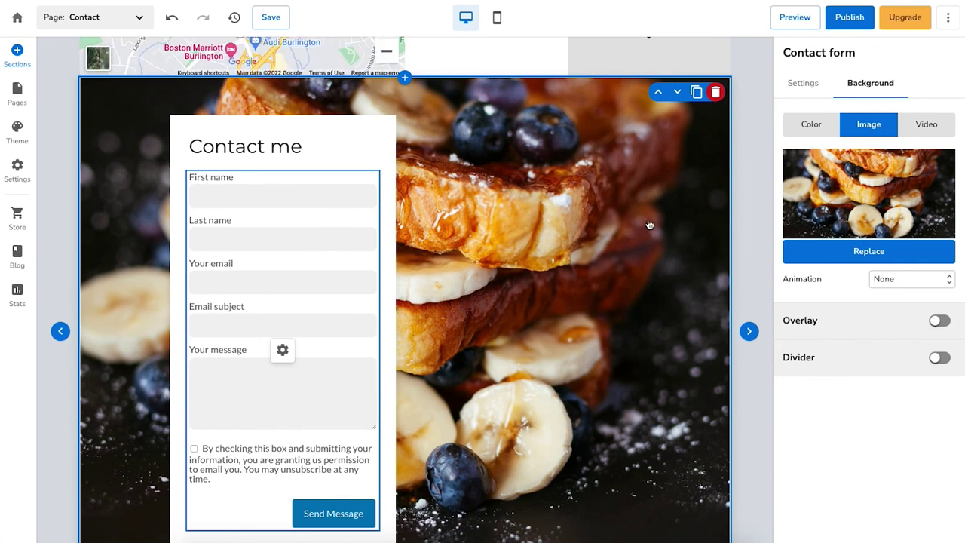
click(658, 92)
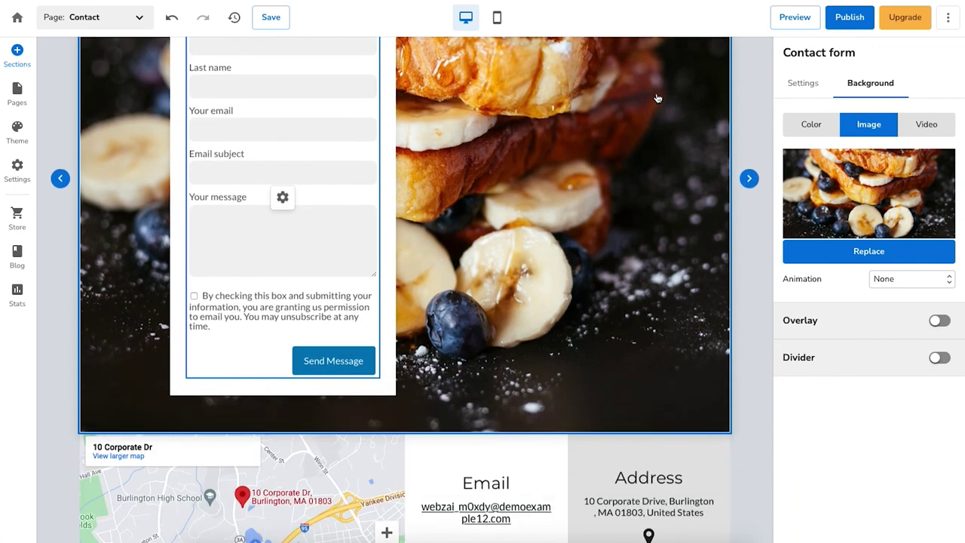